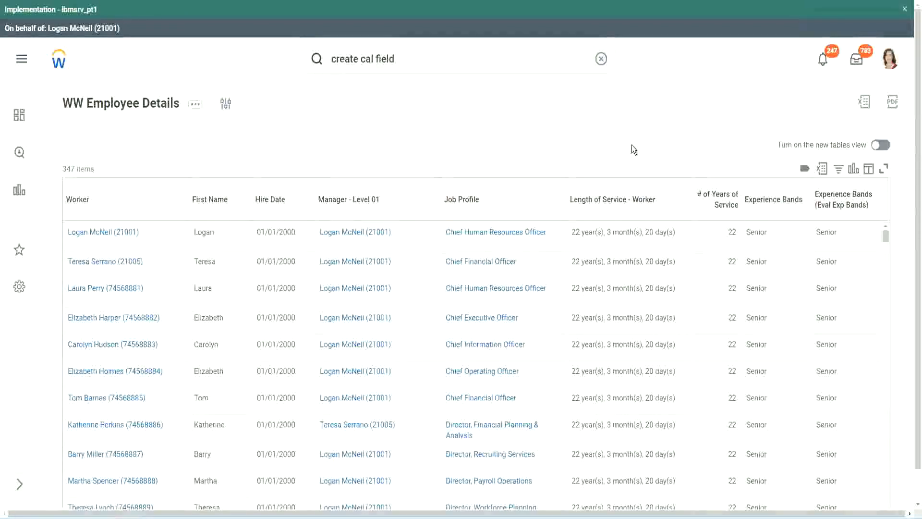
Step: Copy the name of the calculated field CF-WW-Eval Exp-Derive Experience Bands from Years of Service
left_click(799, 227)
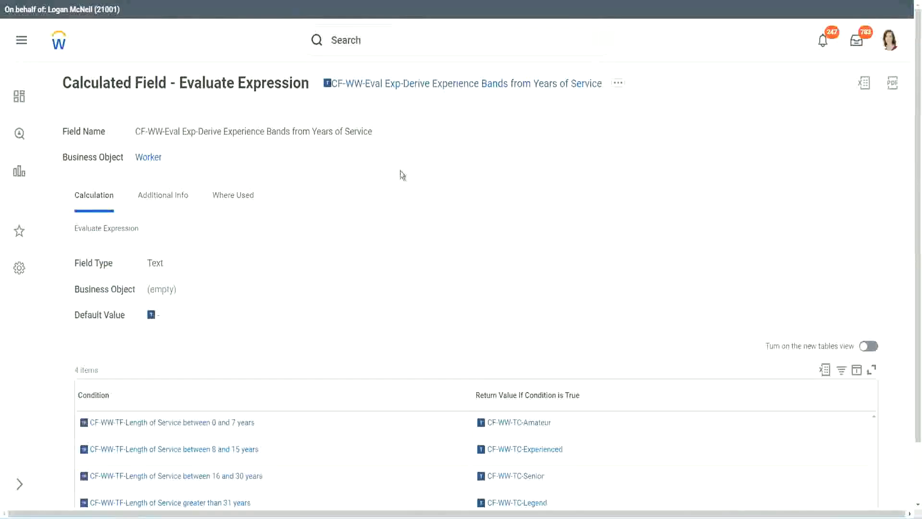
right_click(401, 90)
left_click(433, 144)
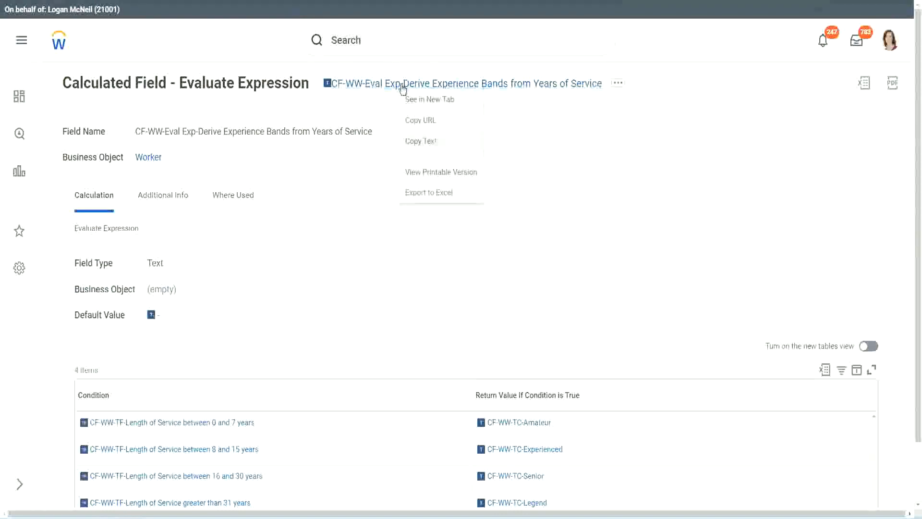
Step: Search for "create calc field" and open the Create Calculated Field task
left_click(385, 42)
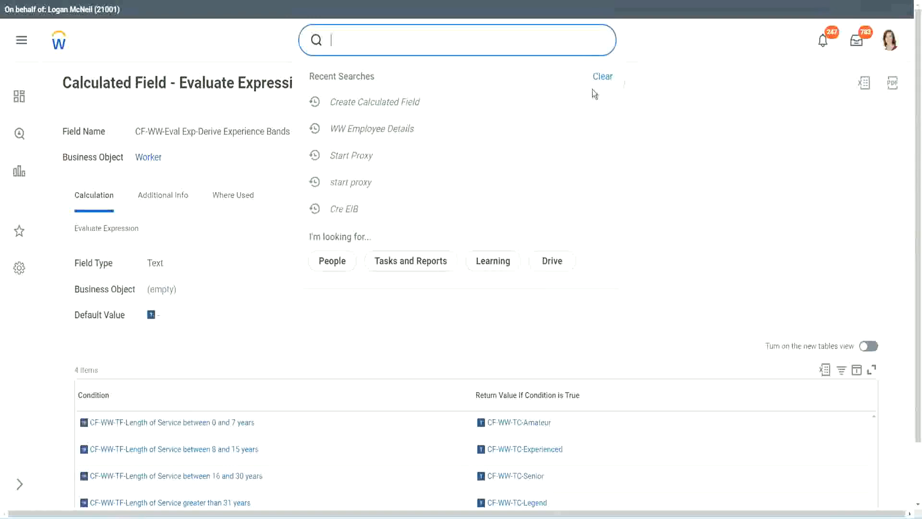
left_click(365, 36)
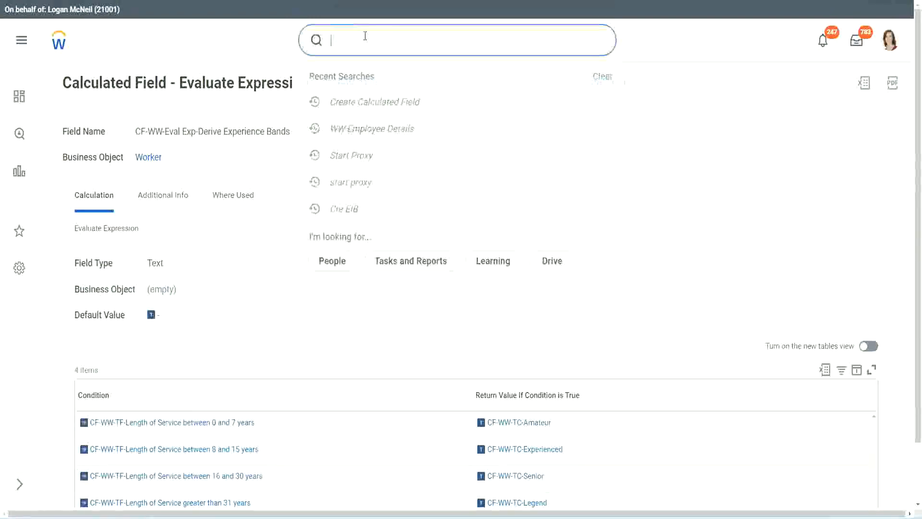
type("create calc")
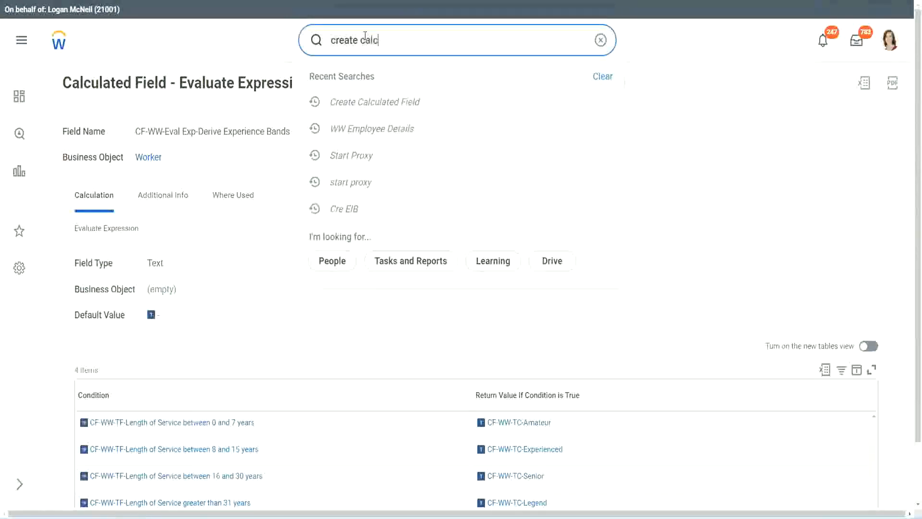
type(" field")
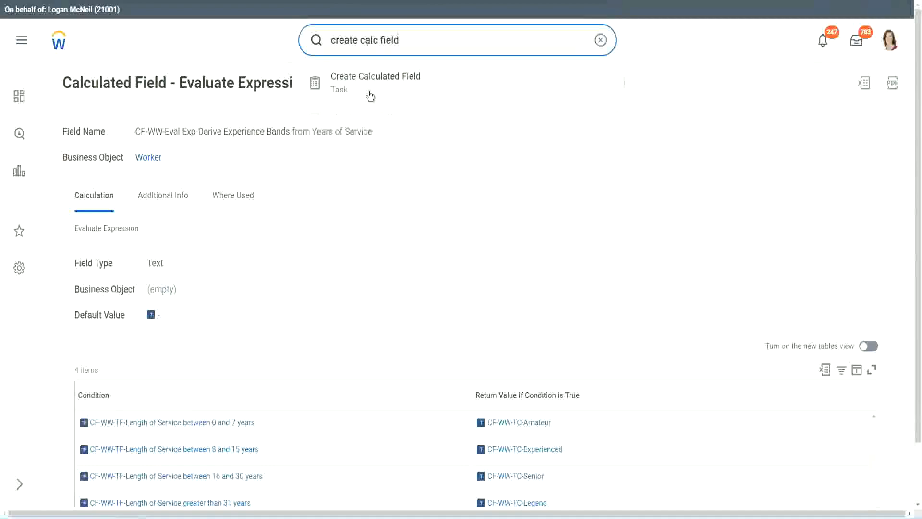
left_click(380, 89)
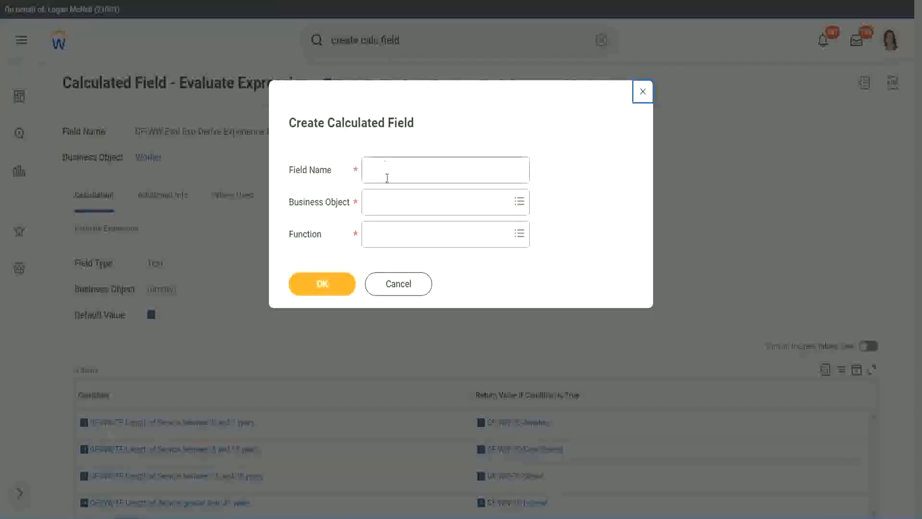
Step: Name the new calculated field "CF-WW-LRB-Identify Experience Bands from years of Service"
left_click(386, 174)
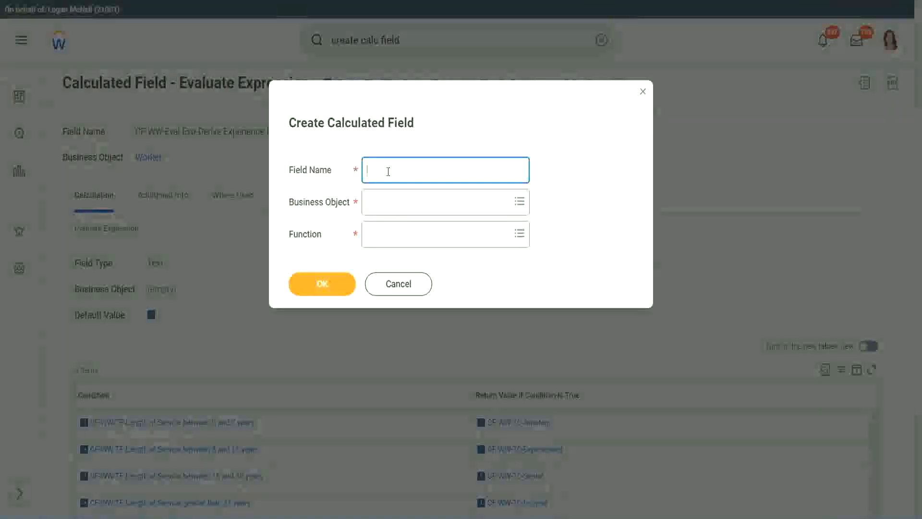
type("CF-")
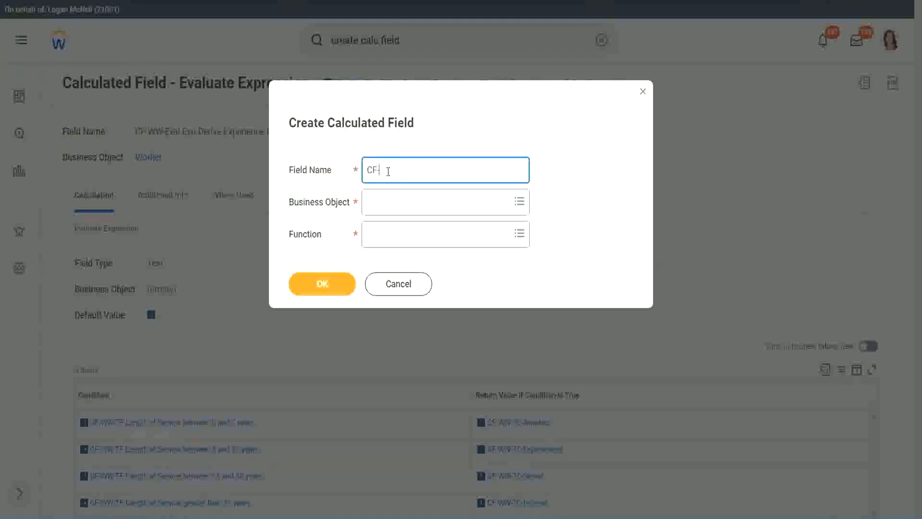
type("WW")
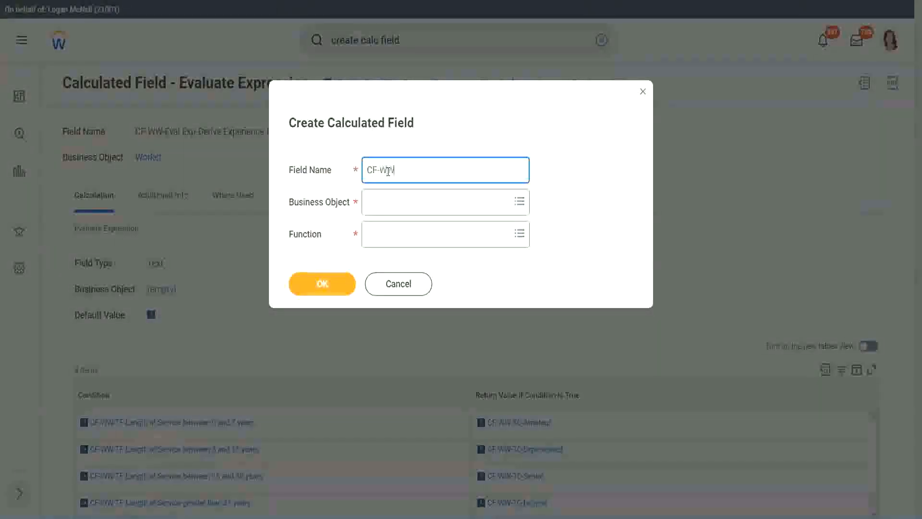
type("-IRB")
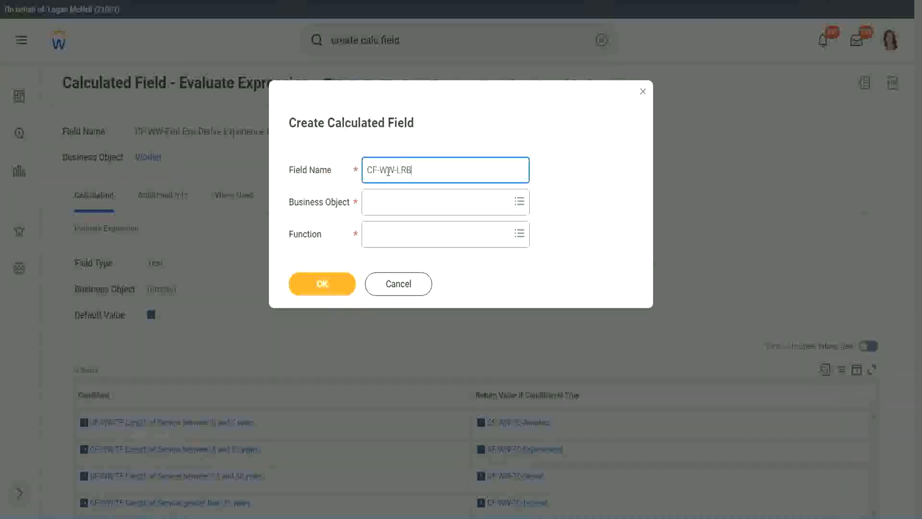
type("-Identify Exe")
key("BackSpace")
type("perience Bands fro")
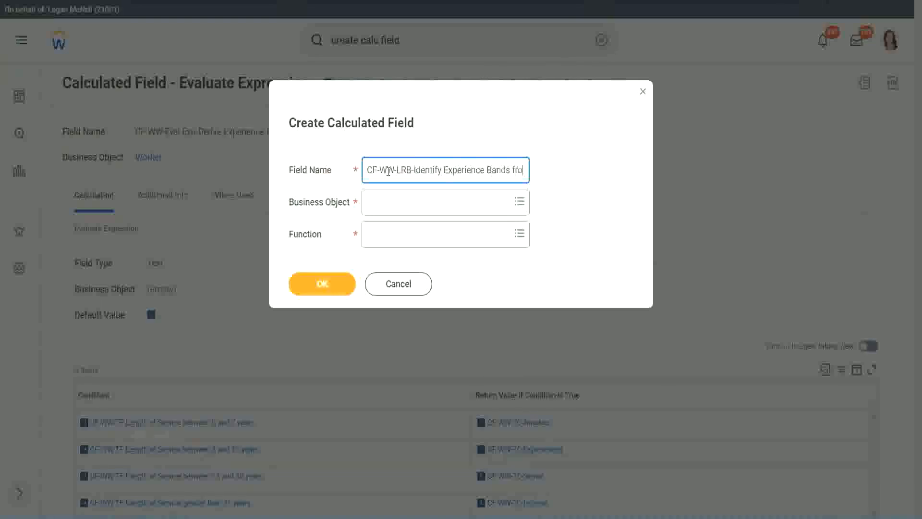
type("m years of")
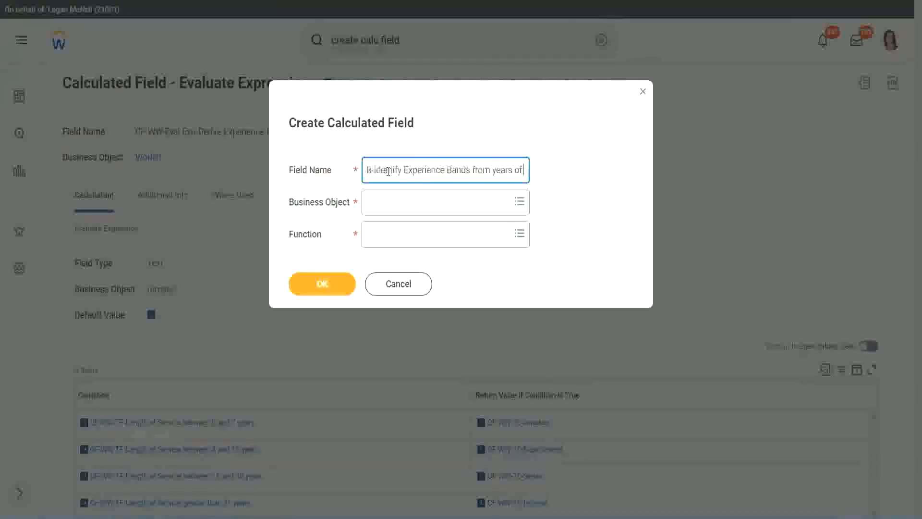
type(" Service")
key("Tab")
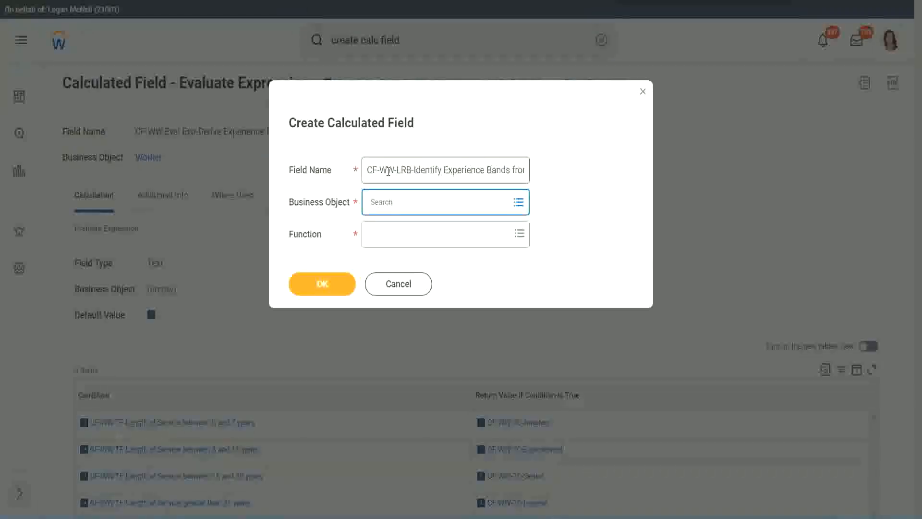
Step: Set the business object to Worker and the function to Lookup Range Band, and confirm to continue to the calculation setup
type("worker")
key("Return")
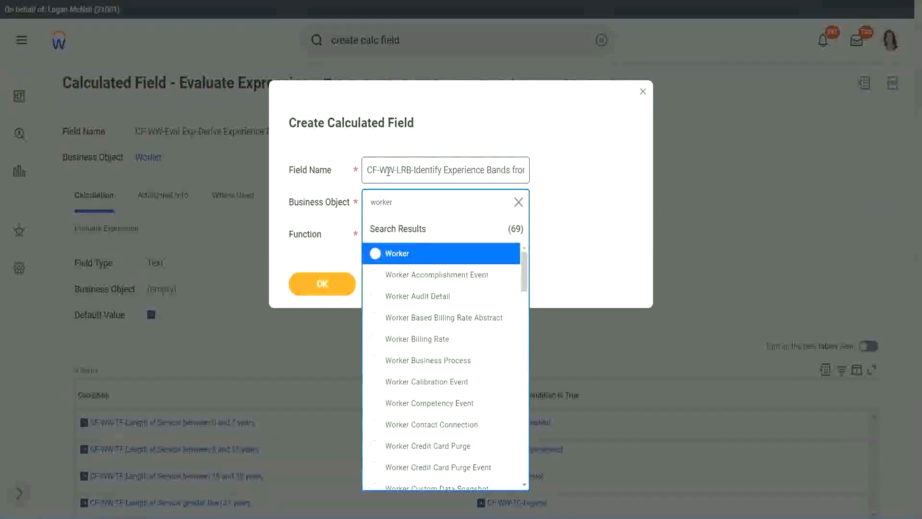
key("Return")
key("Tab")
type("l")
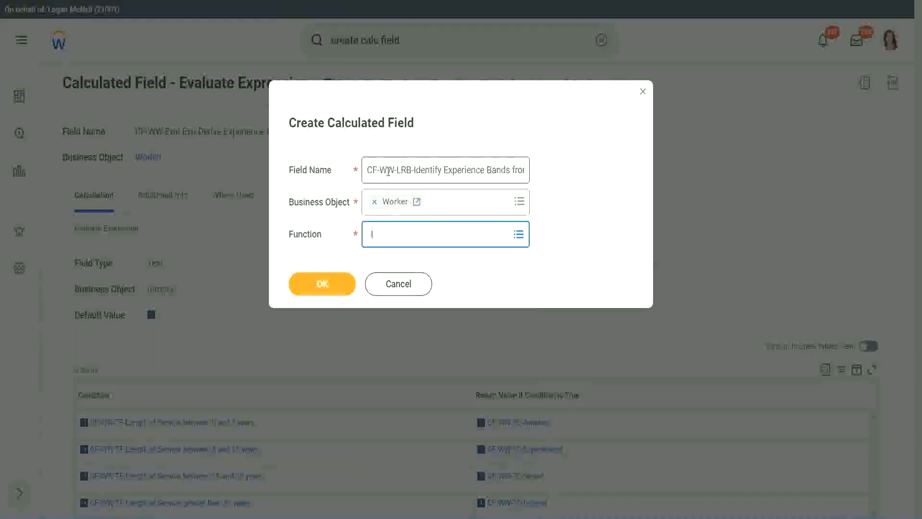
type("rb")
key("Return")
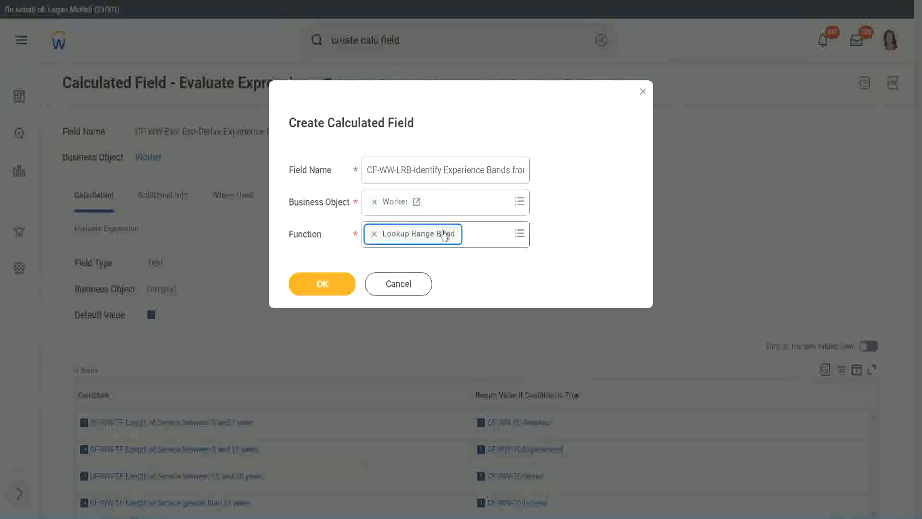
left_click(330, 284)
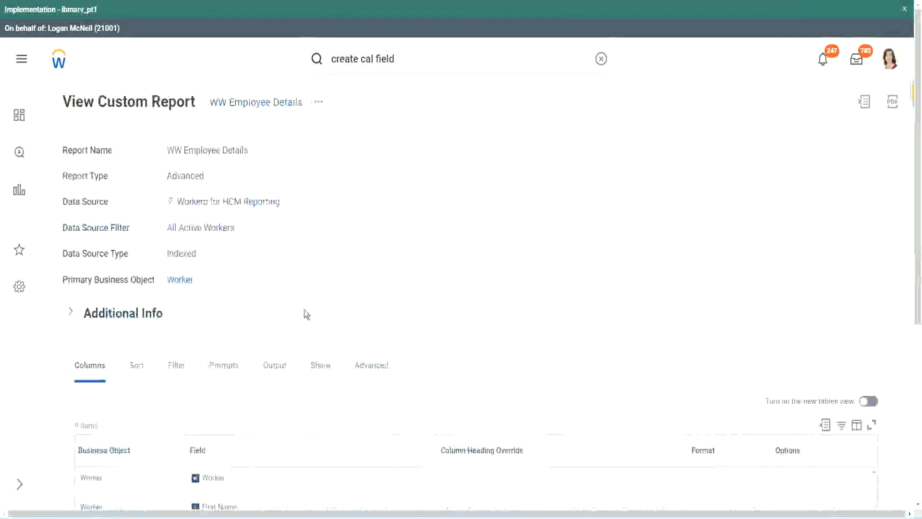
Step: Copy the name CF-WW-Convert Text To Number-Number of Years from Length of Service from the WW Employee Details report and set it as source field
scroll(304, 345, "down", 5)
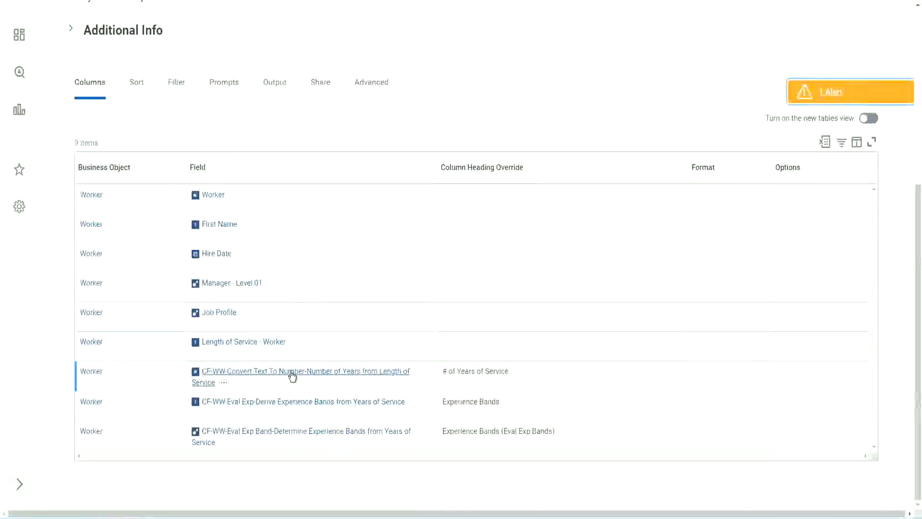
right_click(291, 377)
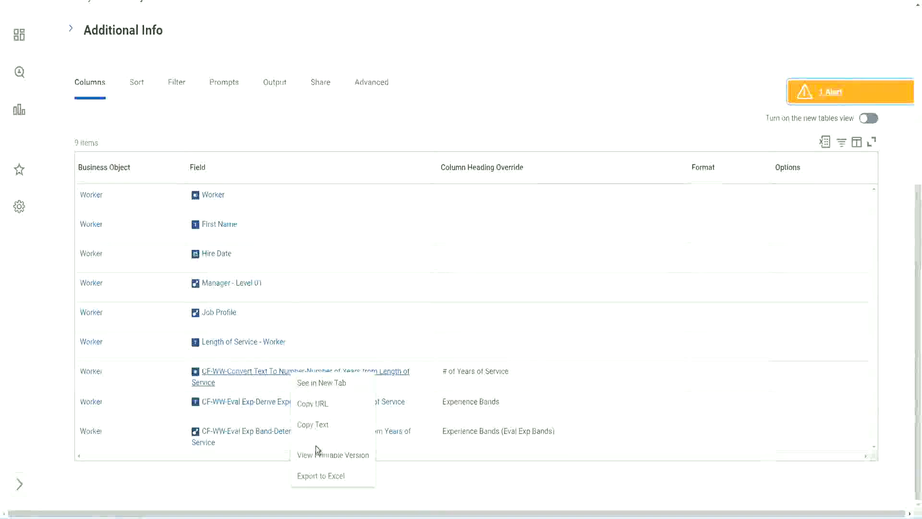
left_click(312, 424)
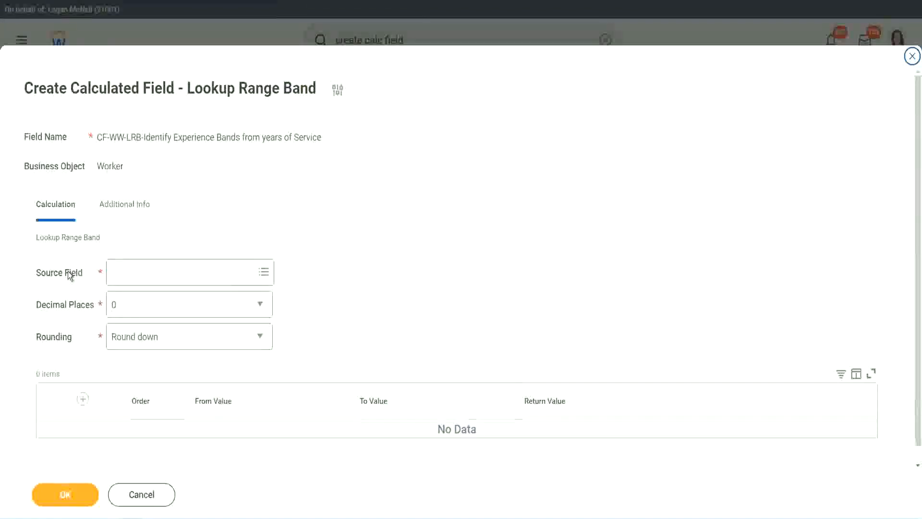
left_click(143, 272)
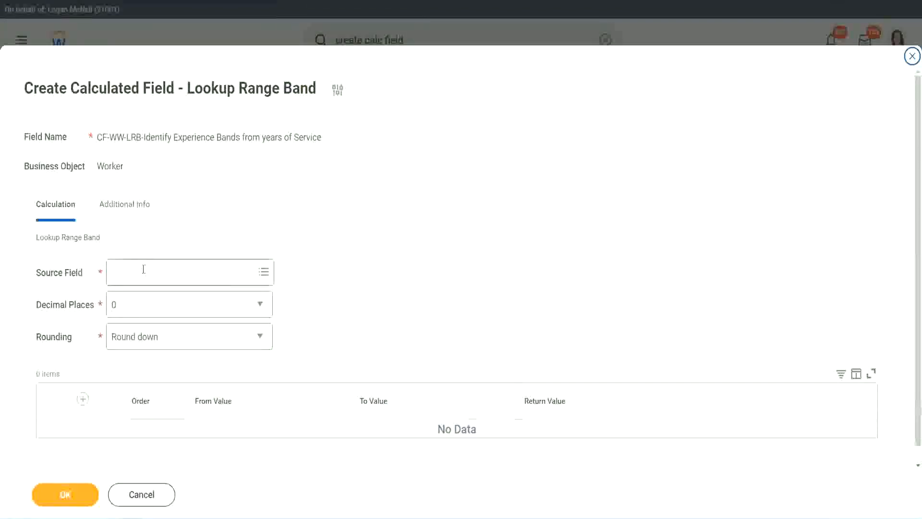
key("Return")
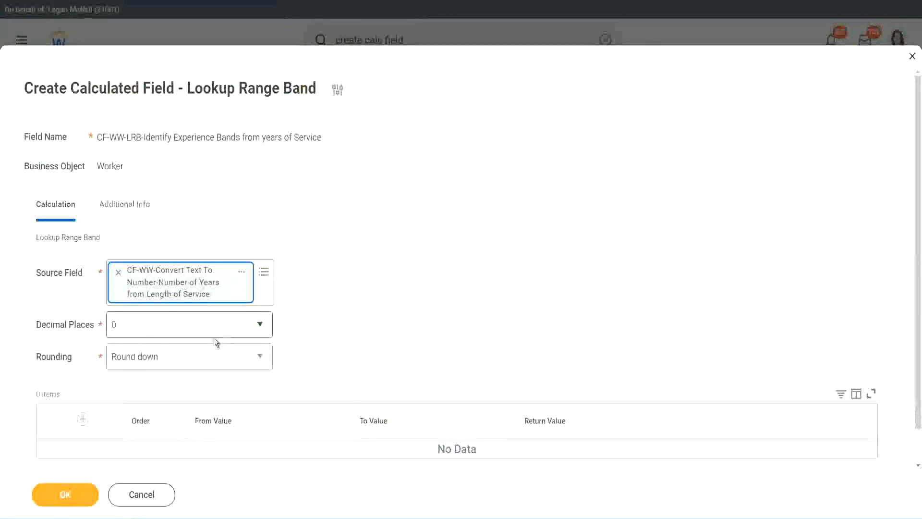
Step: Keep the decimal places at 0 and set the rounding to Round
left_click(180, 330)
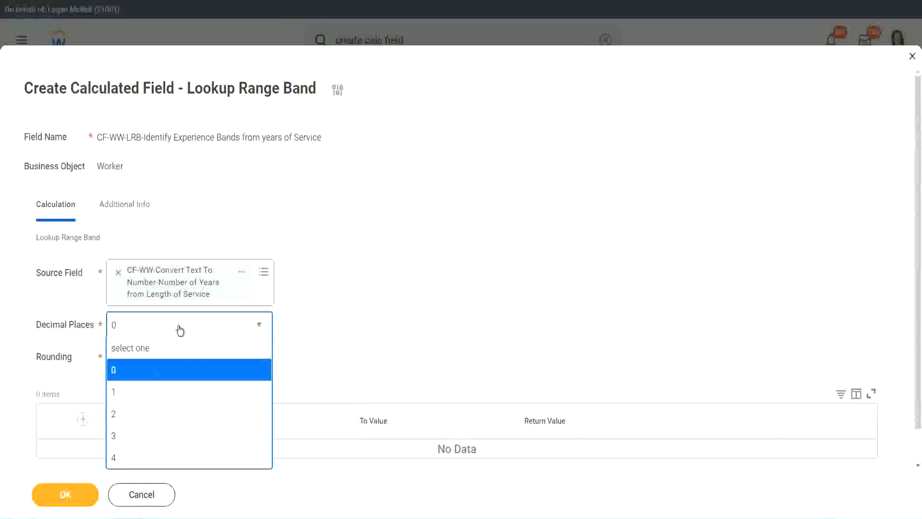
left_click(360, 318)
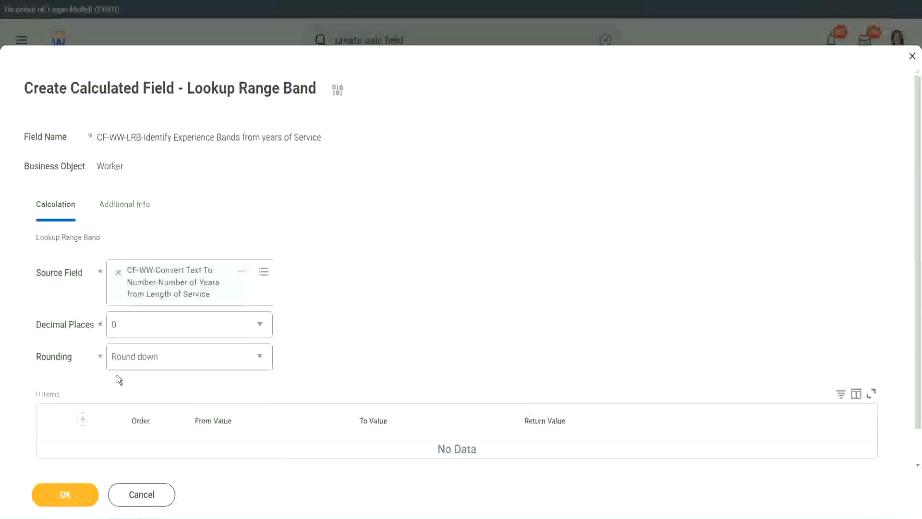
left_click(149, 360)
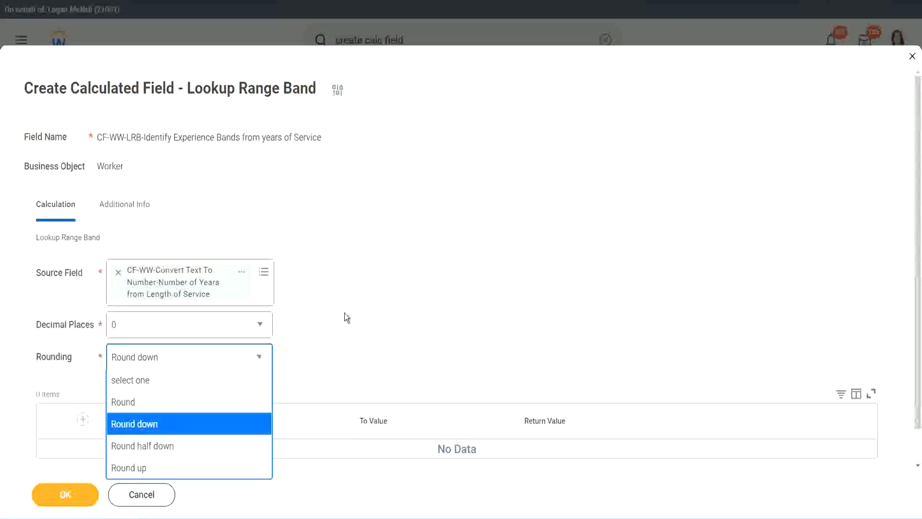
left_click(324, 353)
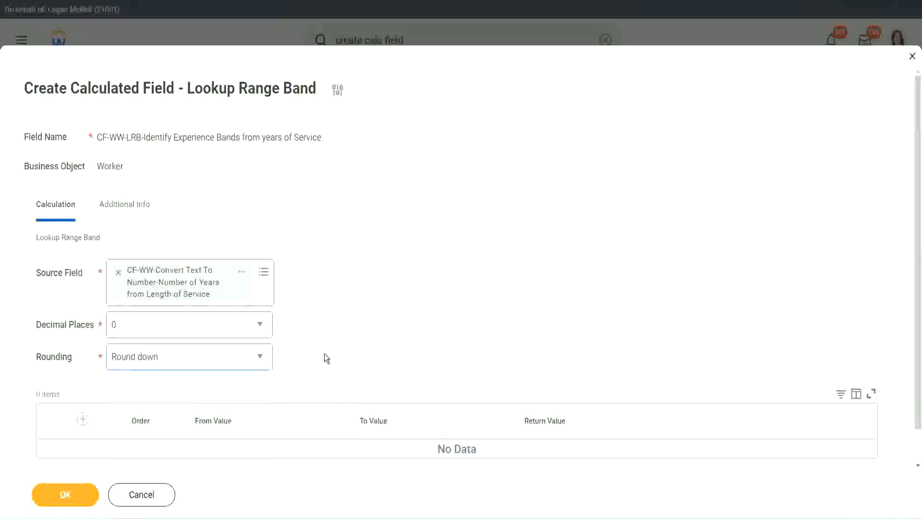
left_click(157, 361)
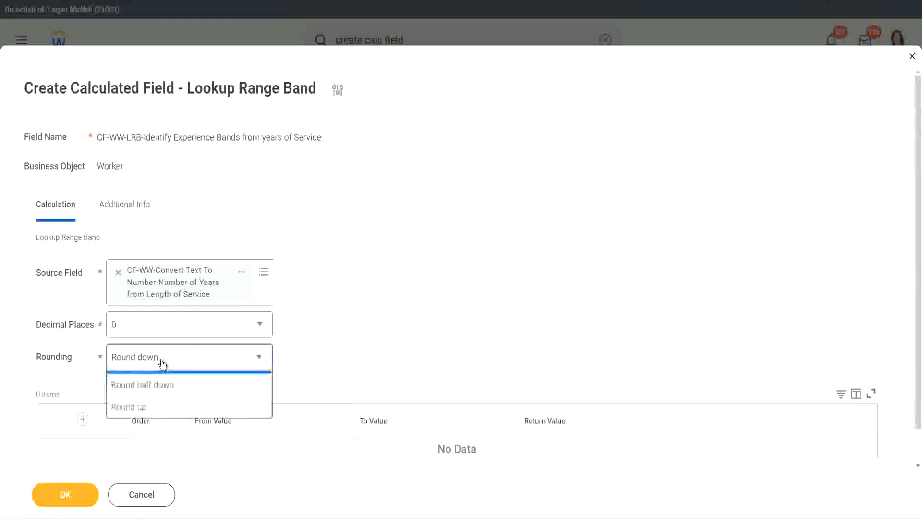
left_click(153, 404)
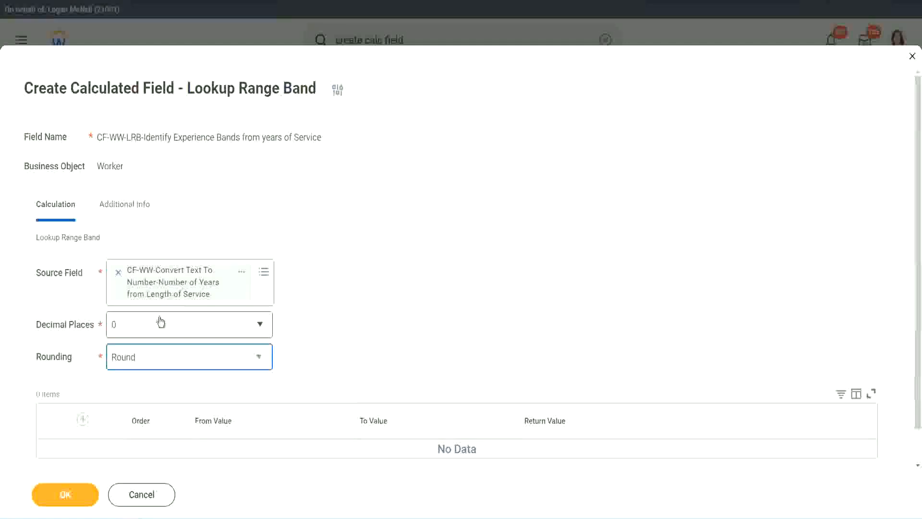
Step: Add a range band row from 0 to 7 with the return value Amateur
left_click(84, 419)
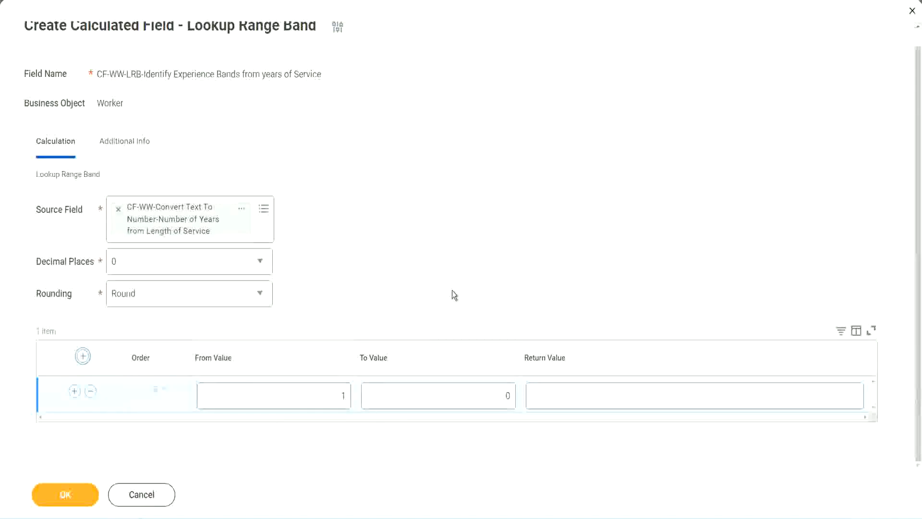
double_click(337, 398)
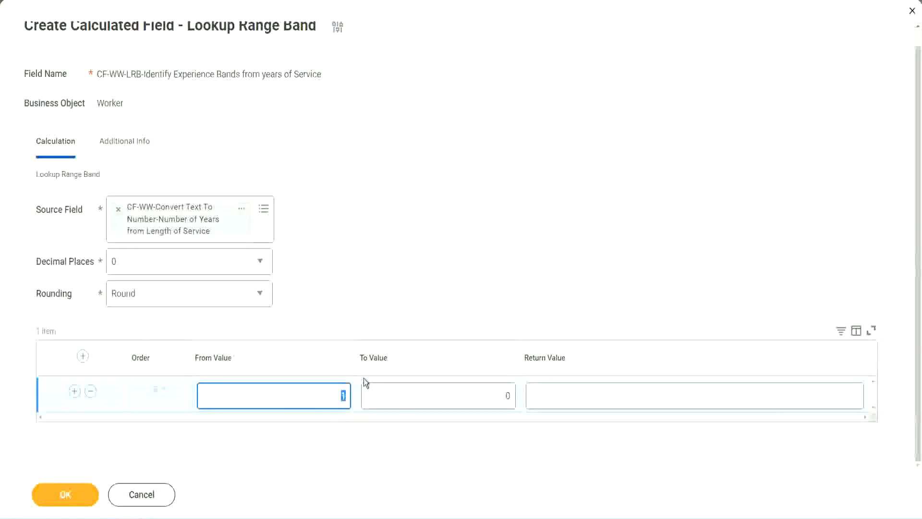
type("0")
key("Tab")
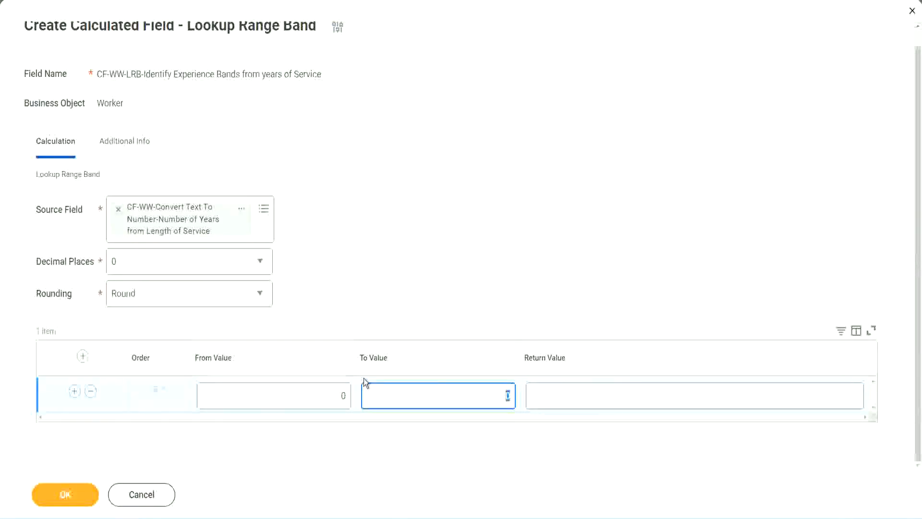
type("7")
key("Tab")
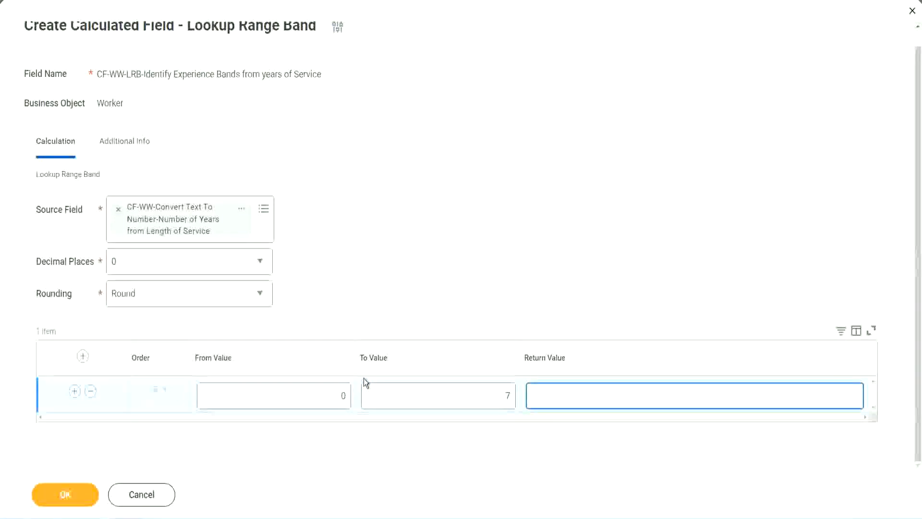
type("Amateur")
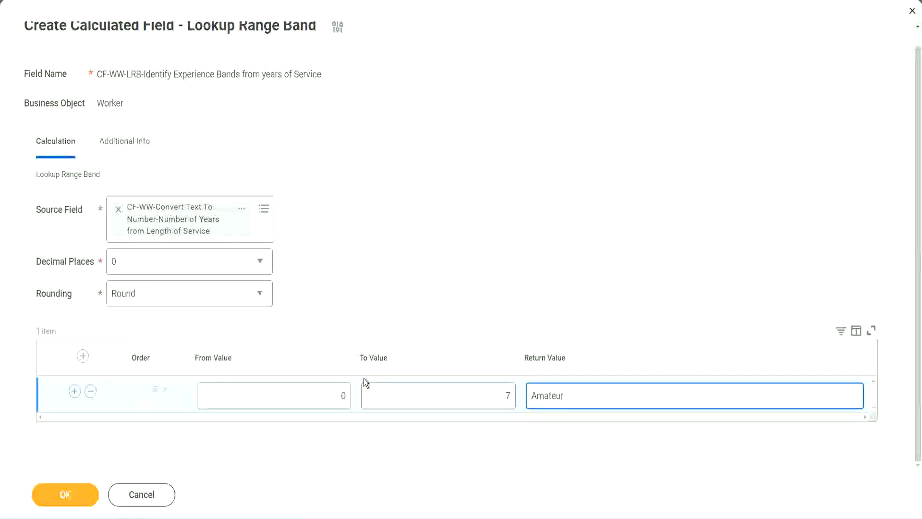
left_click(318, 404)
left_click(493, 387)
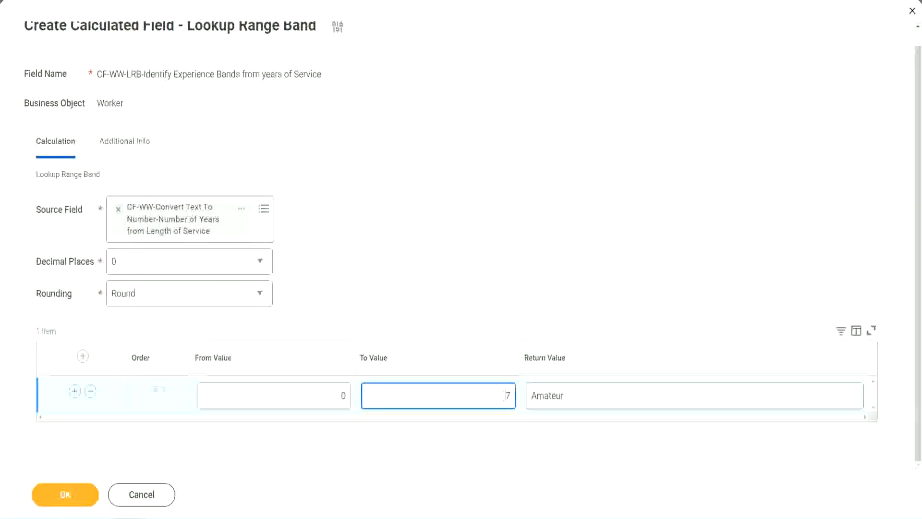
Step: Add a second range band row from 8 to 15 with the return value Experienced
left_click_drag(385, 335, 230, 238)
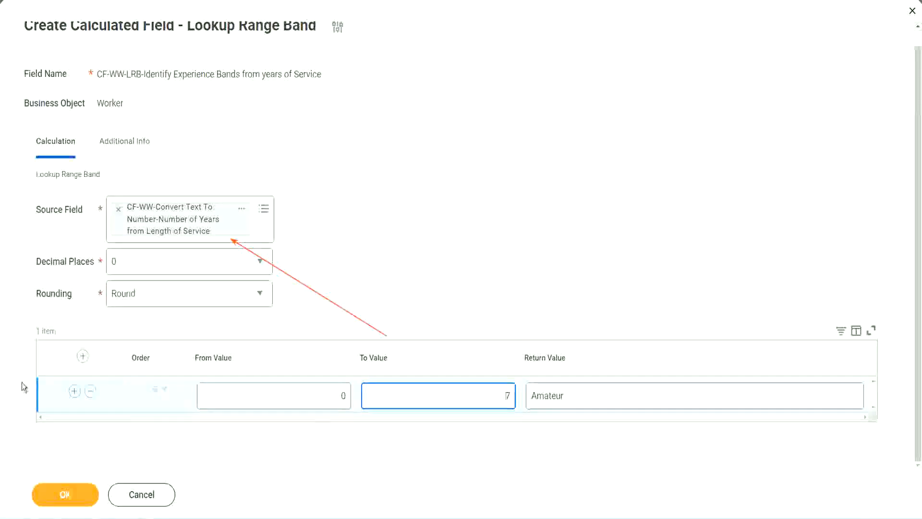
left_click(74, 391)
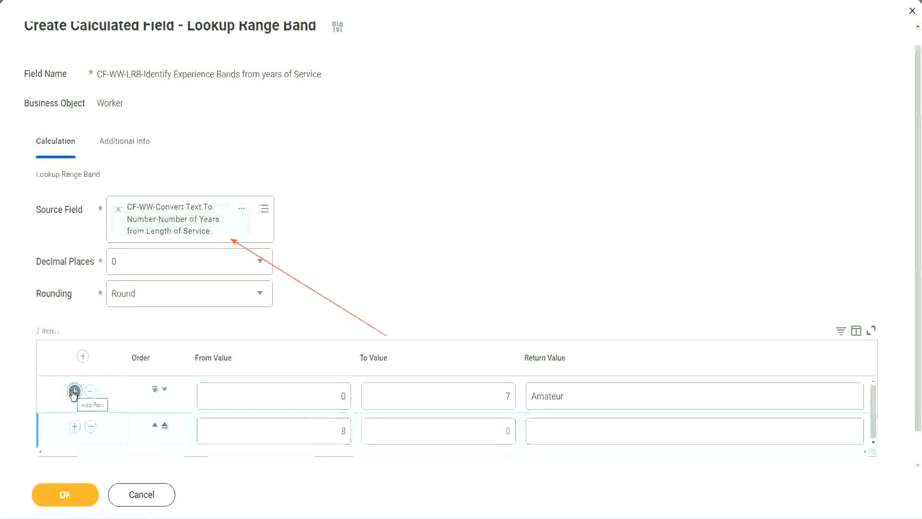
left_click(350, 432)
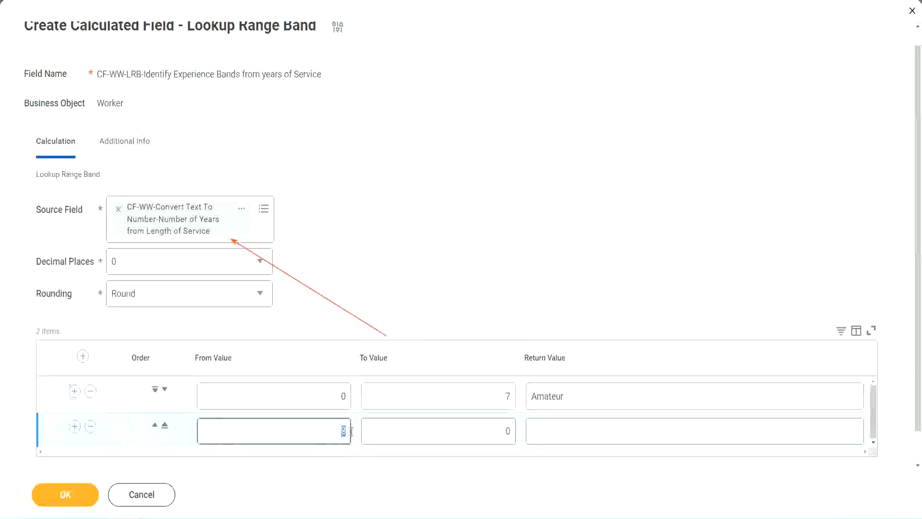
left_click(336, 396)
left_click(501, 399)
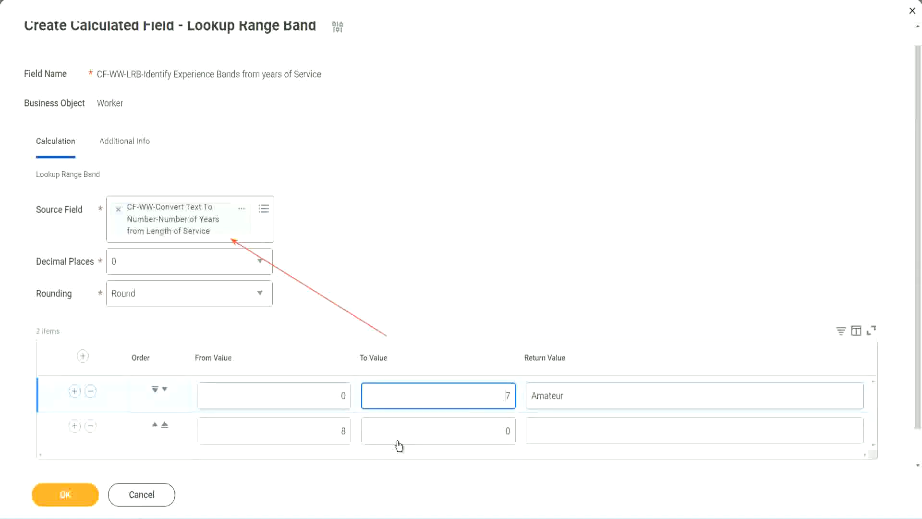
left_click(327, 433)
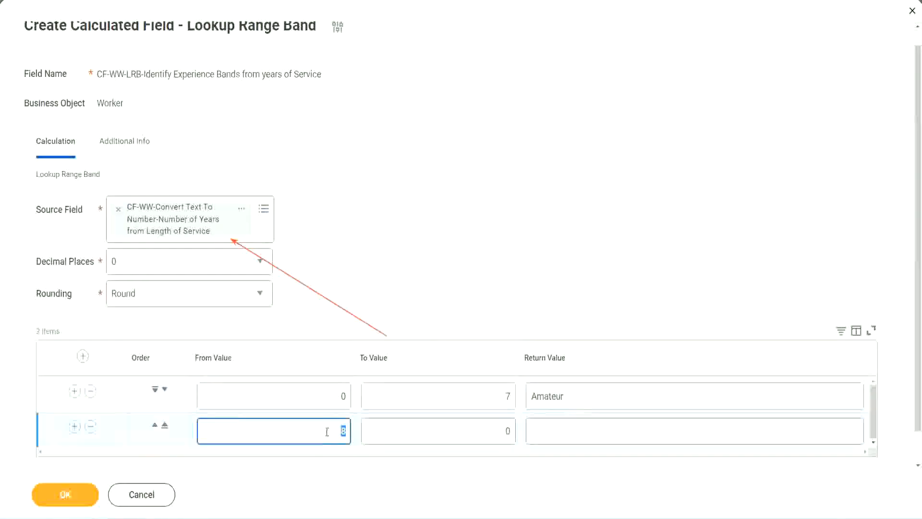
left_click(499, 431)
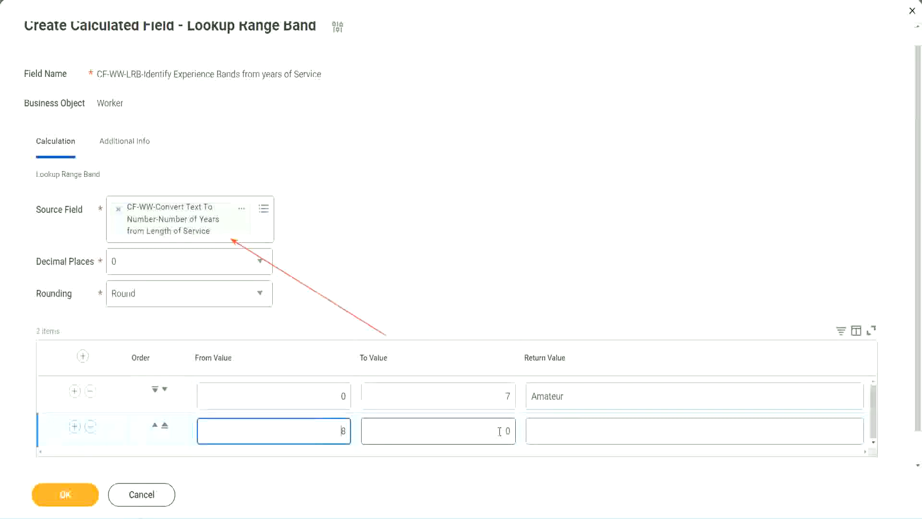
left_click(500, 431)
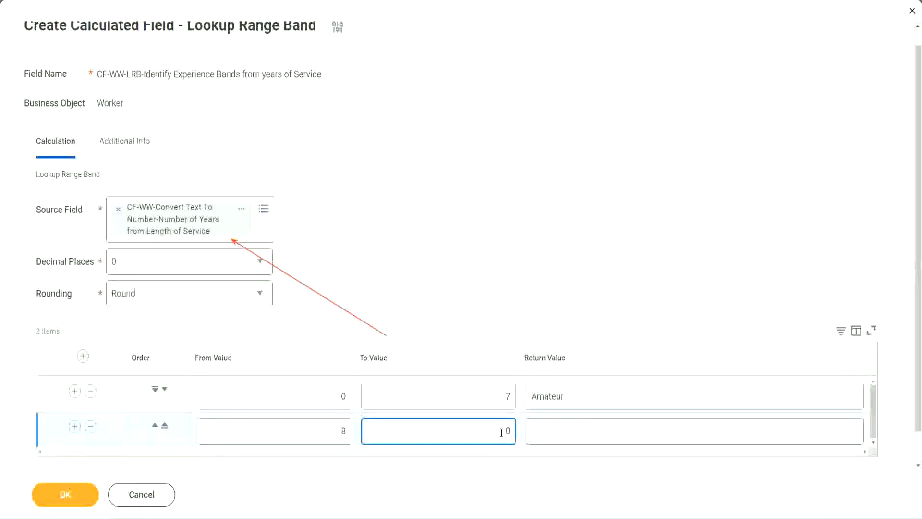
key("BackSpace")
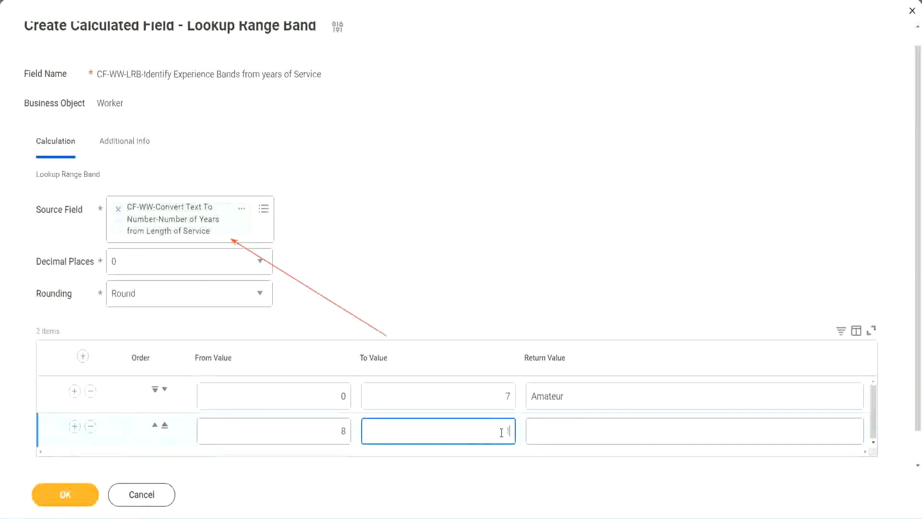
type("15")
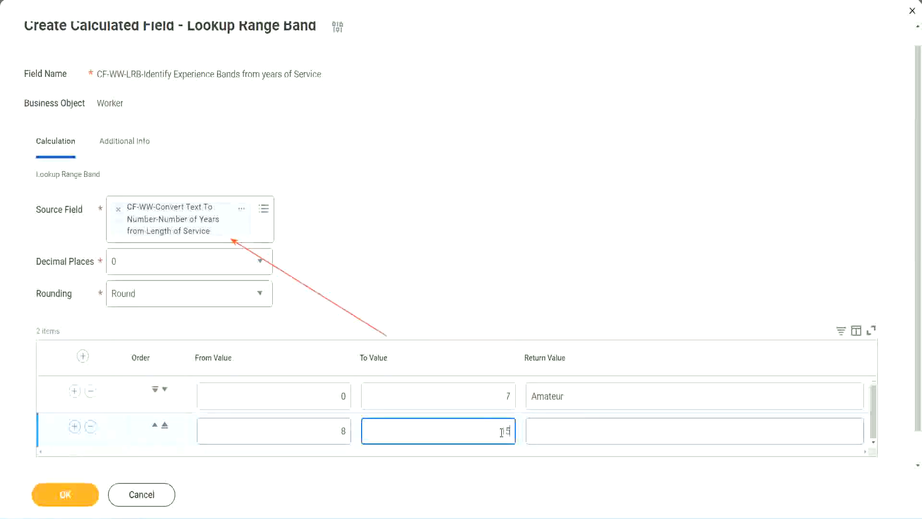
left_click(569, 428)
type("Ex")
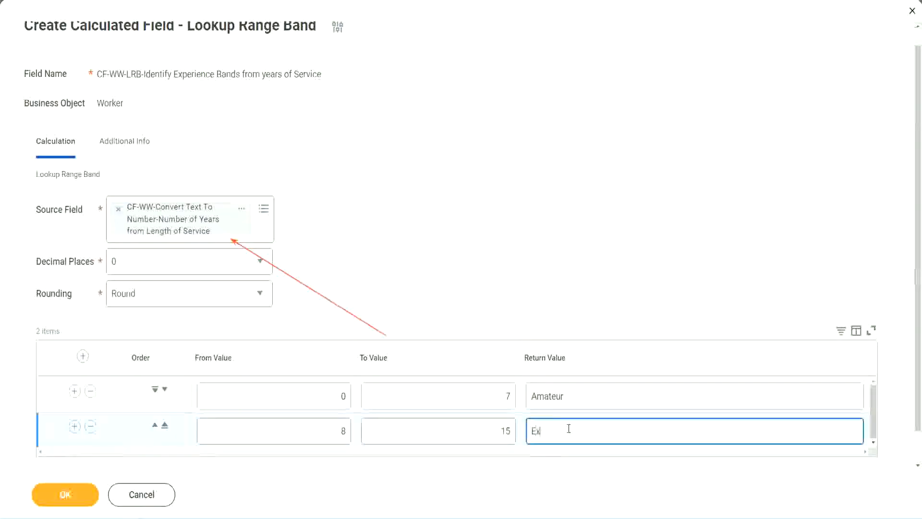
type("perienced")
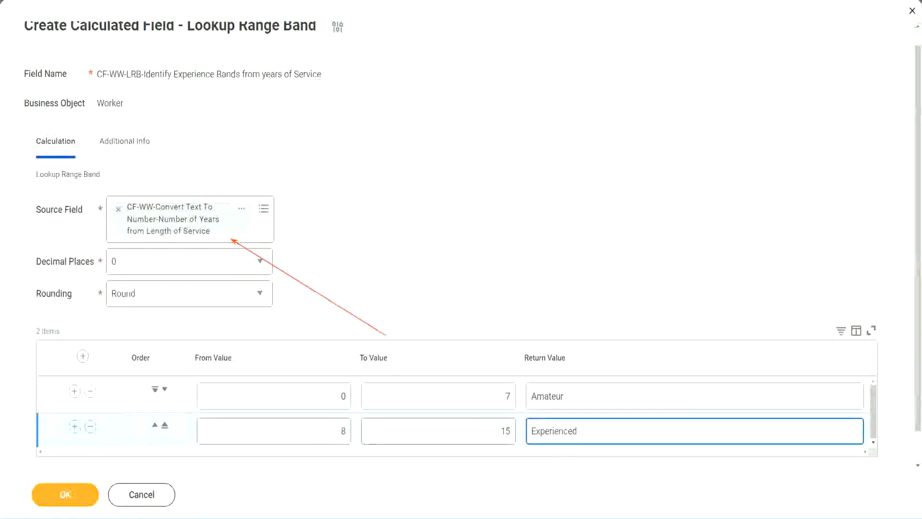
Step: Add a third range band row from 16 to 30 with the return value Senior
left_click(75, 426)
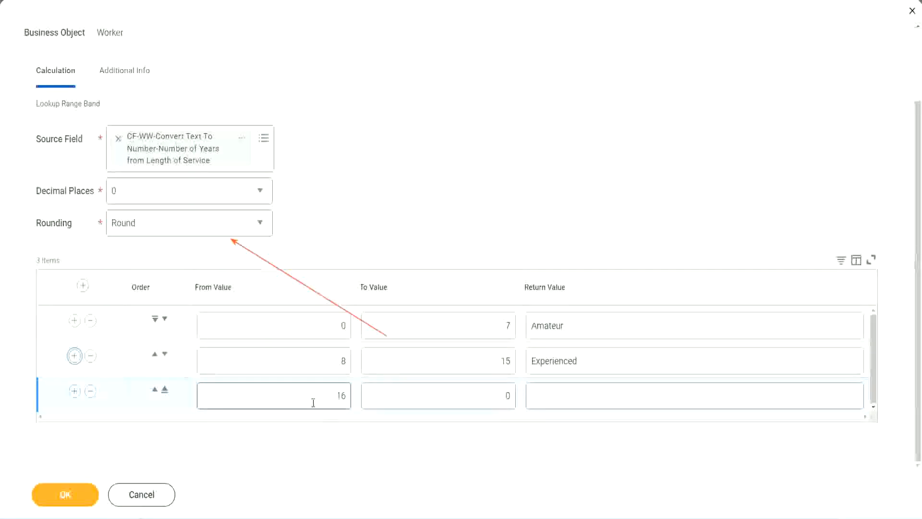
left_click(461, 396)
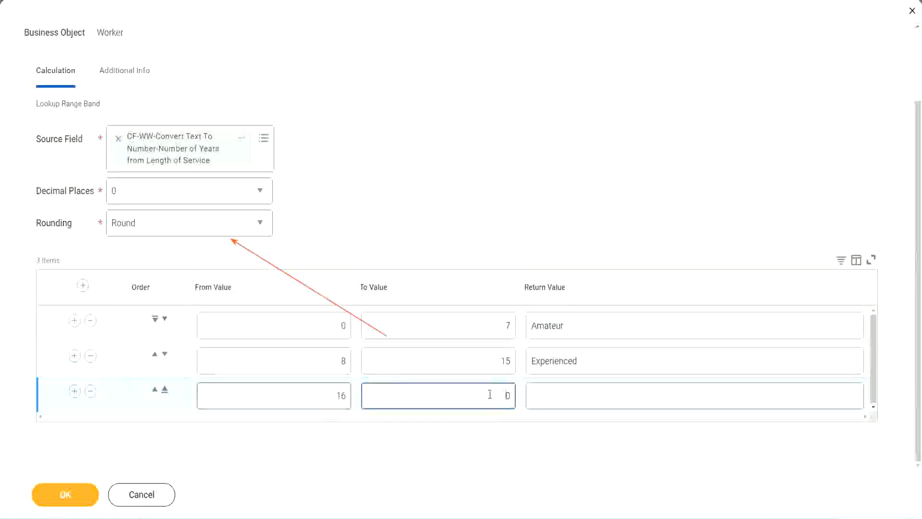
type("3")
key("Tab")
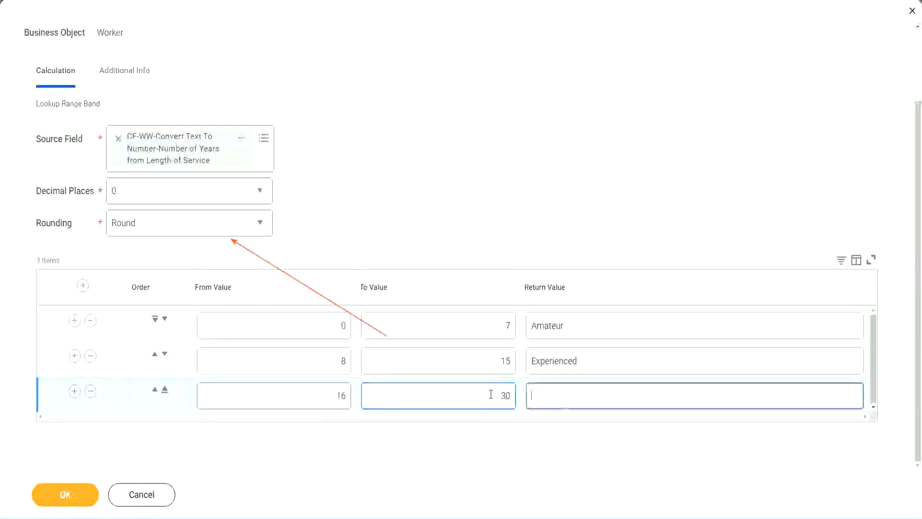
type("L")
key("BackSpace")
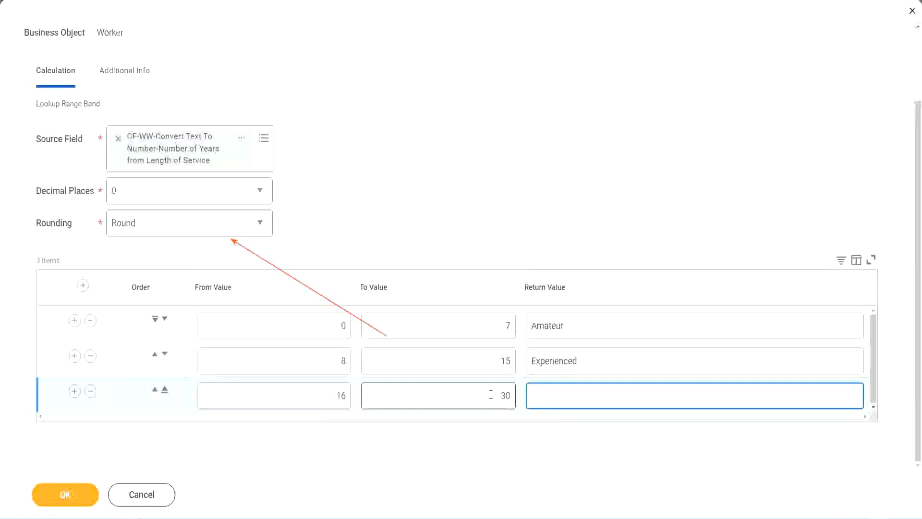
type("Senior")
Step: Add a fourth range band row from 31 to 1000 with the return value Legend
left_click(73, 391)
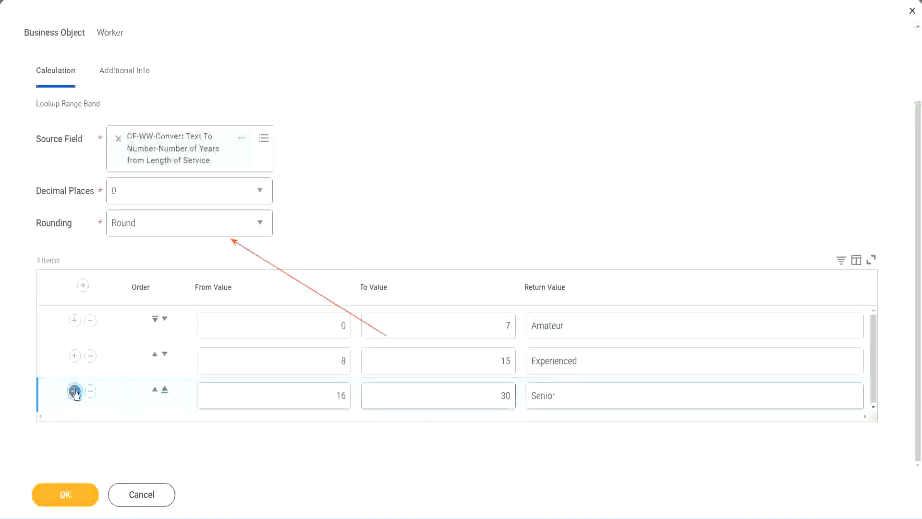
scroll(174, 363, "down", 1)
left_click(305, 391)
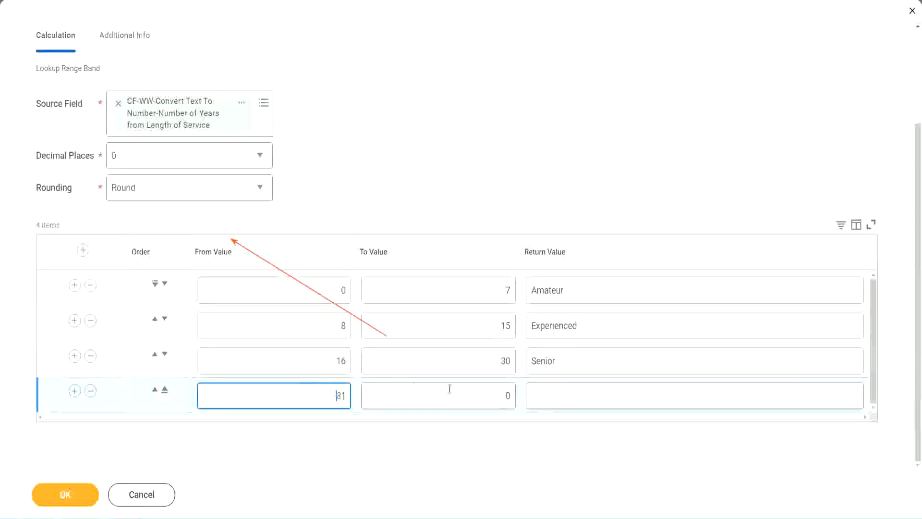
left_click(497, 395)
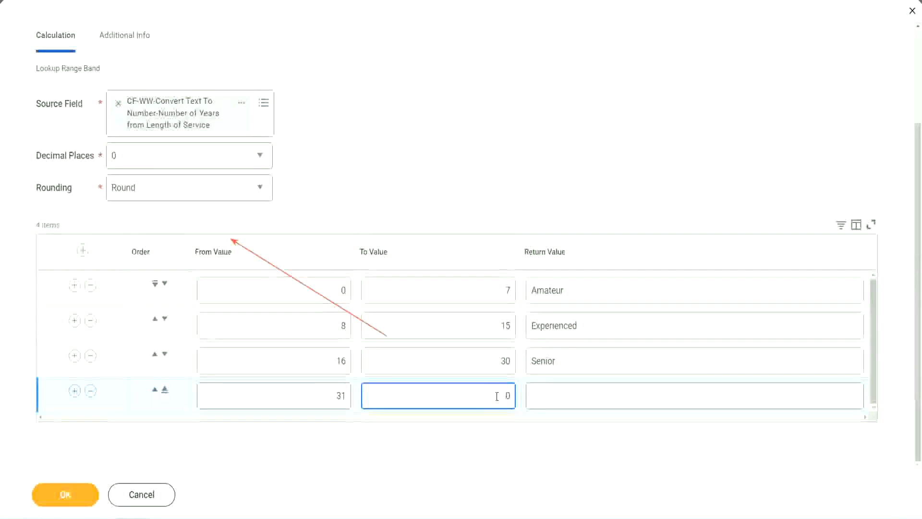
type("1000")
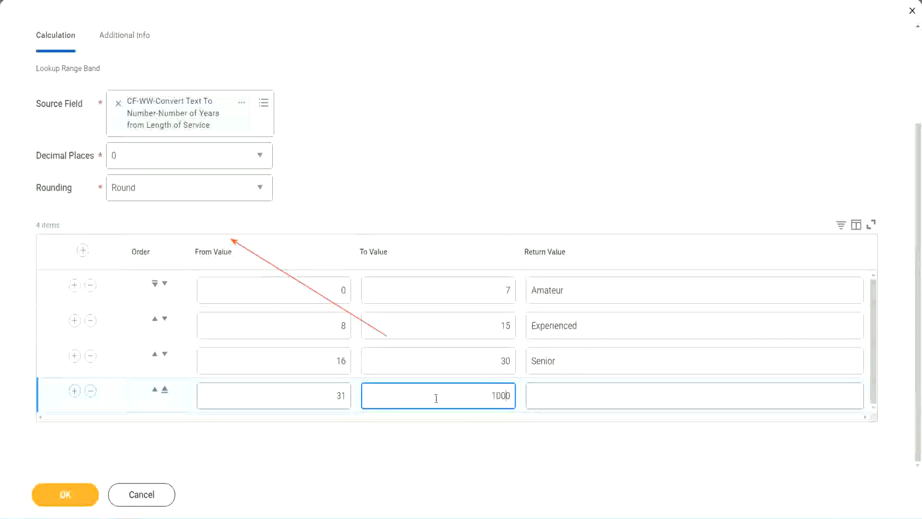
left_click_drag(479, 391, 534, 391)
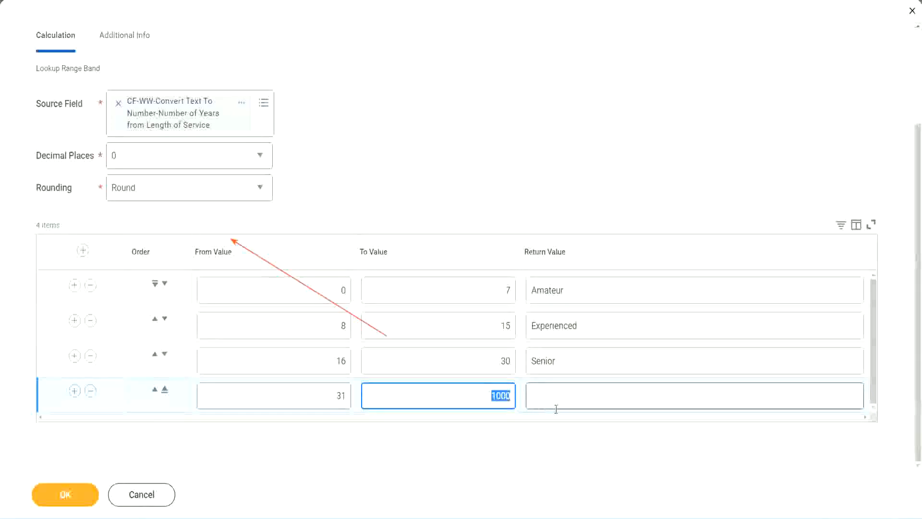
left_click(495, 390)
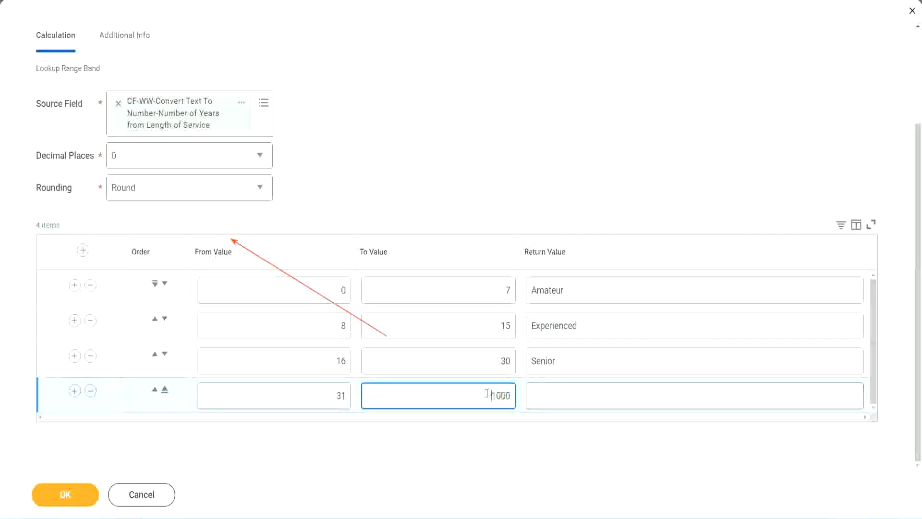
double_click(516, 393)
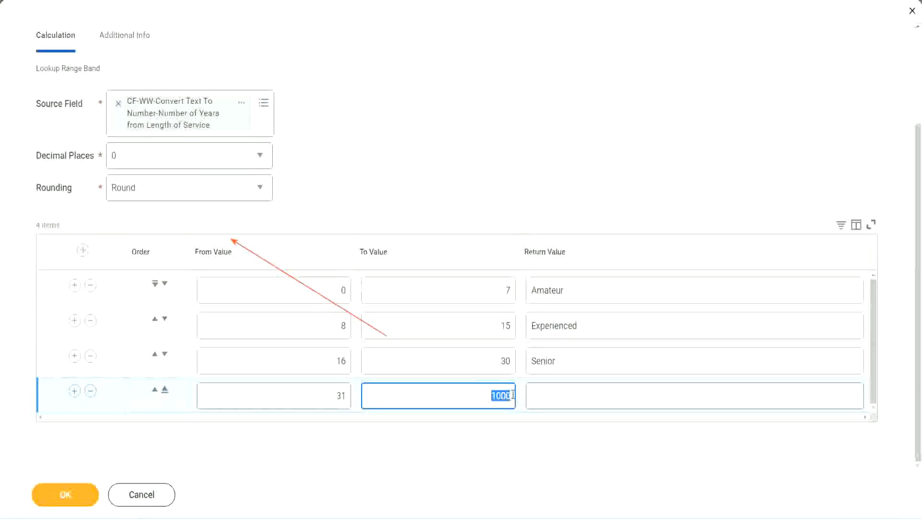
left_click(575, 396)
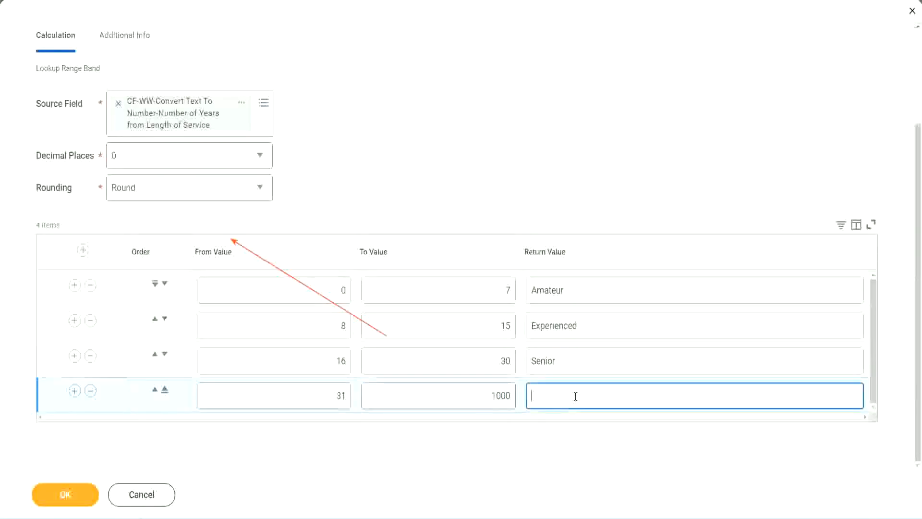
type("Legend")
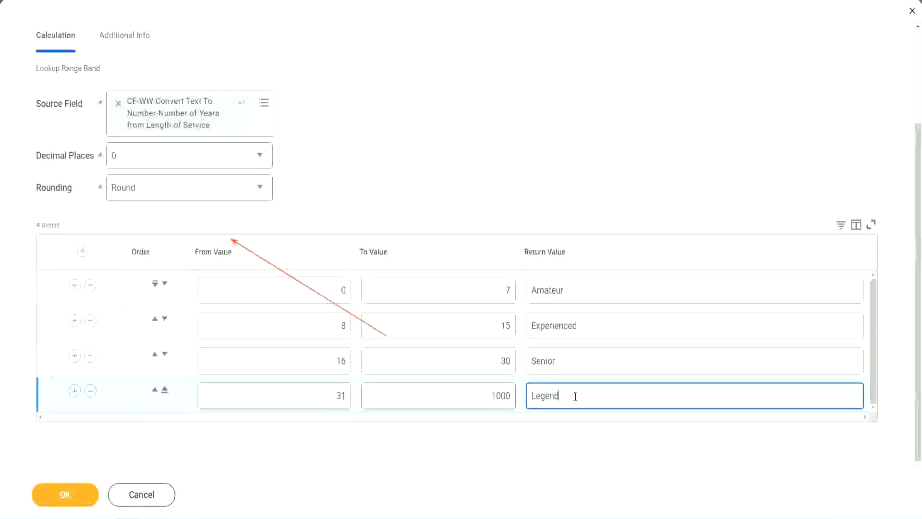
left_click(429, 158)
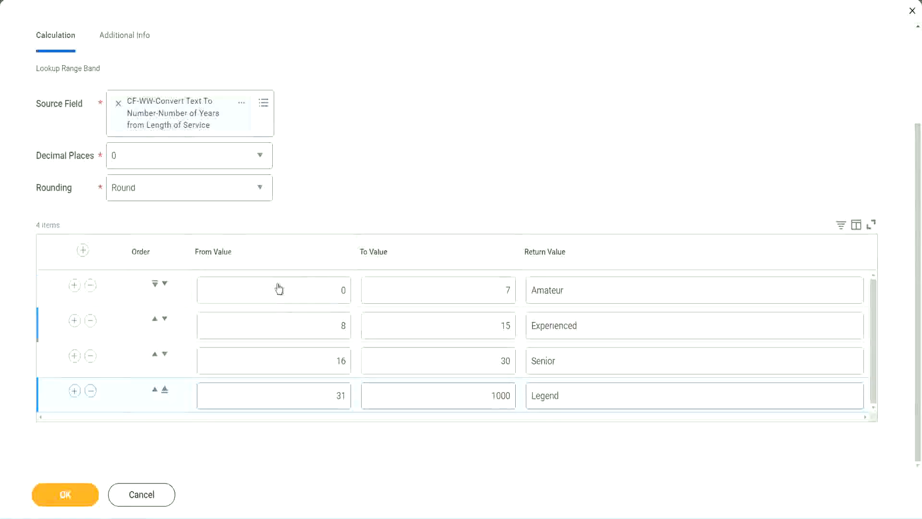
Step: Review the from values, to values and return values across the four range band rows
left_click(598, 289)
left_click(596, 326)
left_click(583, 369)
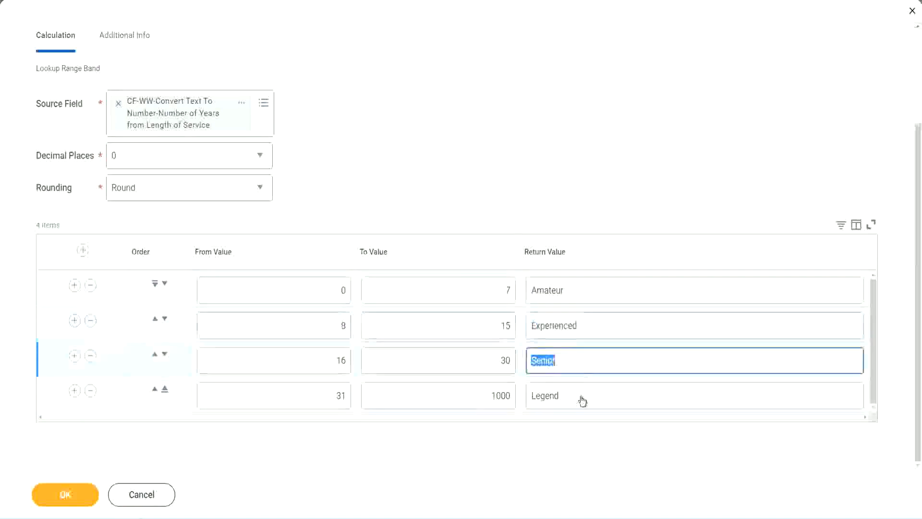
left_click(581, 395)
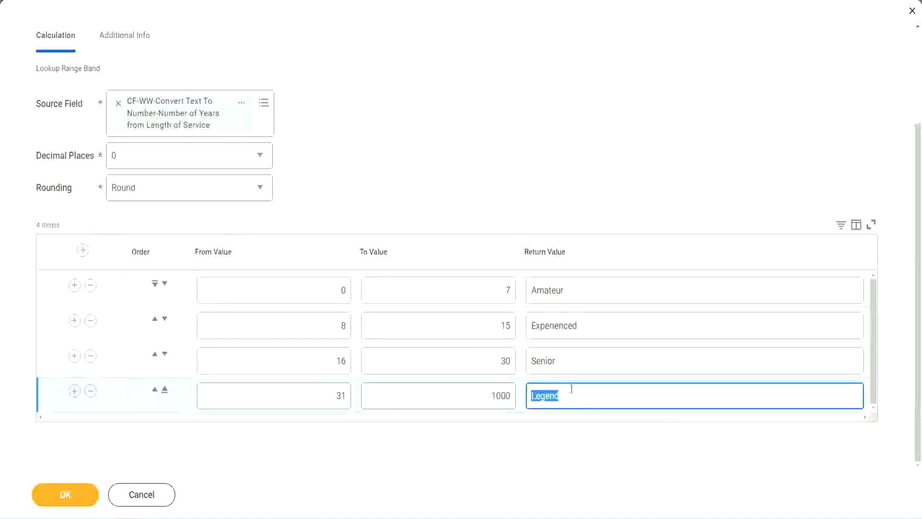
left_click(294, 294)
left_click(472, 284)
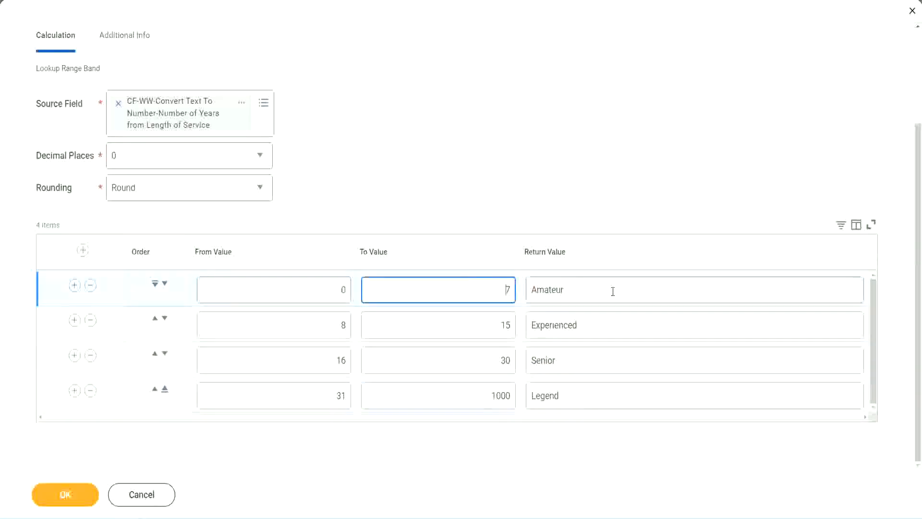
left_click(607, 290)
left_click(592, 325)
left_click(585, 365)
left_click(579, 396)
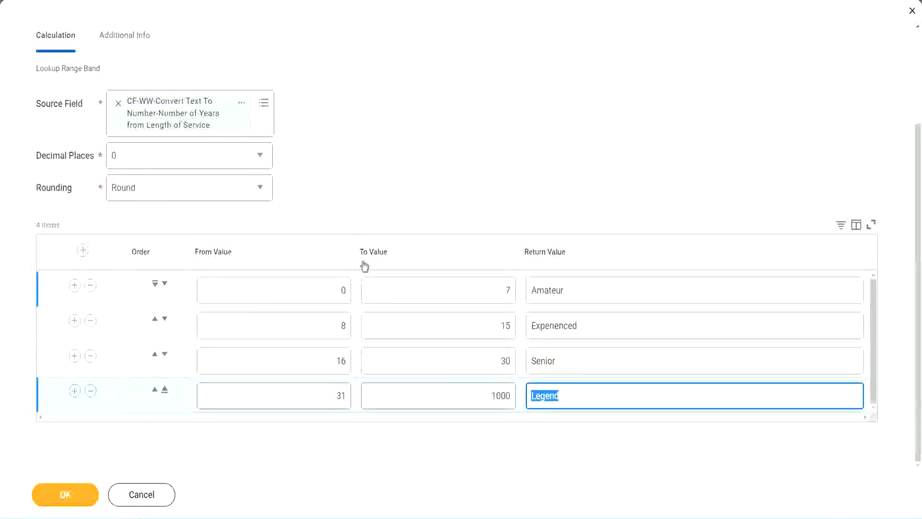
left_click(428, 203)
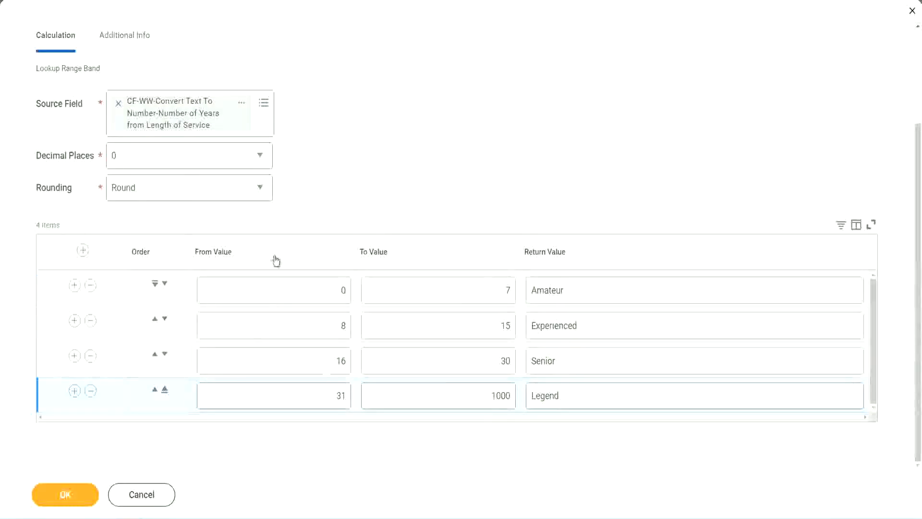
Step: Save the Lookup Range Band calculated field and copy its name from the save confirmation
left_click(64, 492)
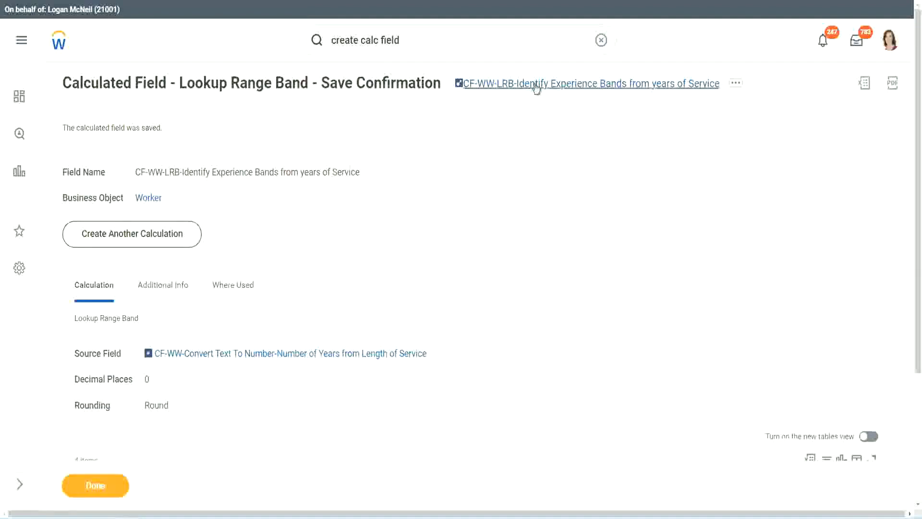
right_click(533, 91)
left_click(545, 137)
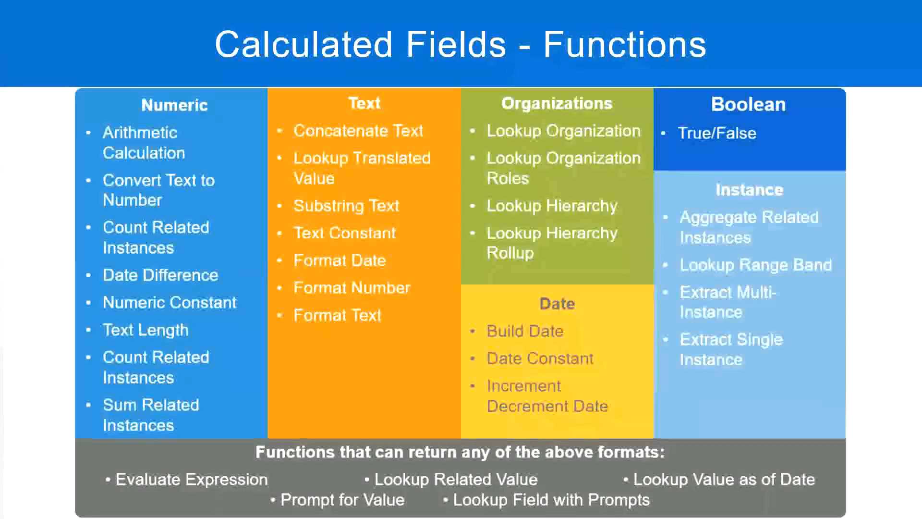
Step: Switch to the Notepad++ notes and add the line 10,000 USD a few lines below the Eval Expression entry
key("alt+Tab")
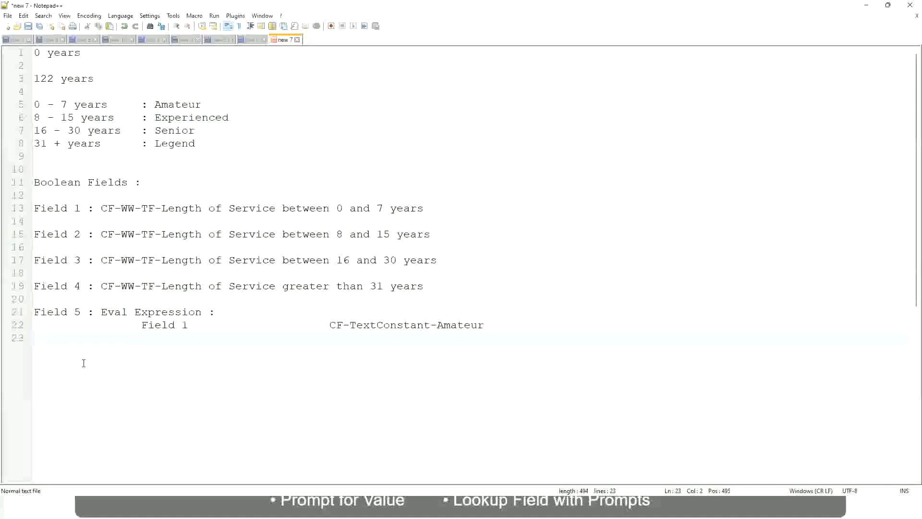
key("Return")
key("Return")
key("Return")
key("Left")
type("10,")
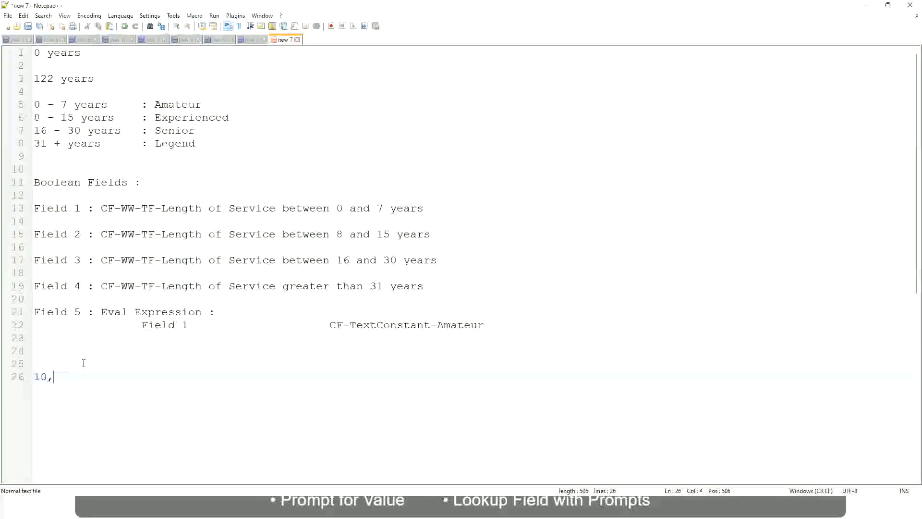
type("000 USD")
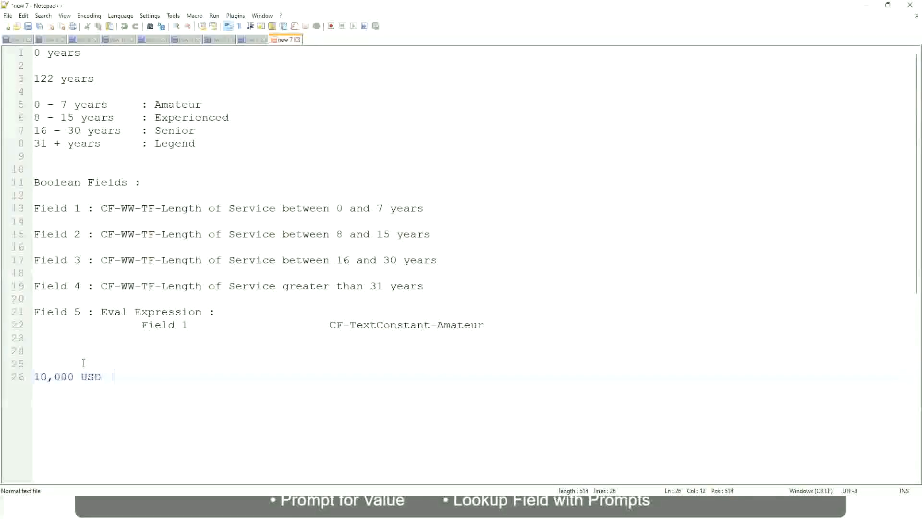
Step: Add 1,000,000 USD further along the same line as 10,000 USD, separated by a wide gap
key("Tab")
key("Tab")
key("Tab")
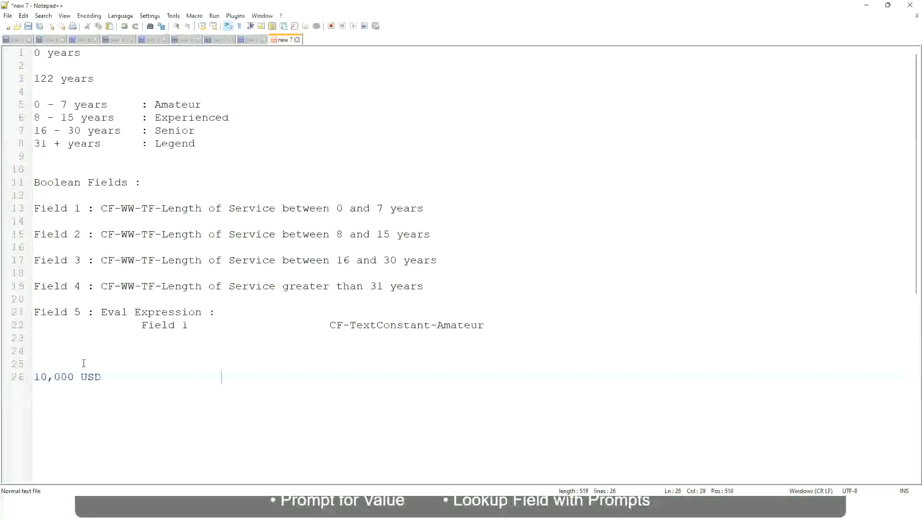
type("1,000,000")
key("Left")
key("Left")
key("Left")
key("Left")
key("Left")
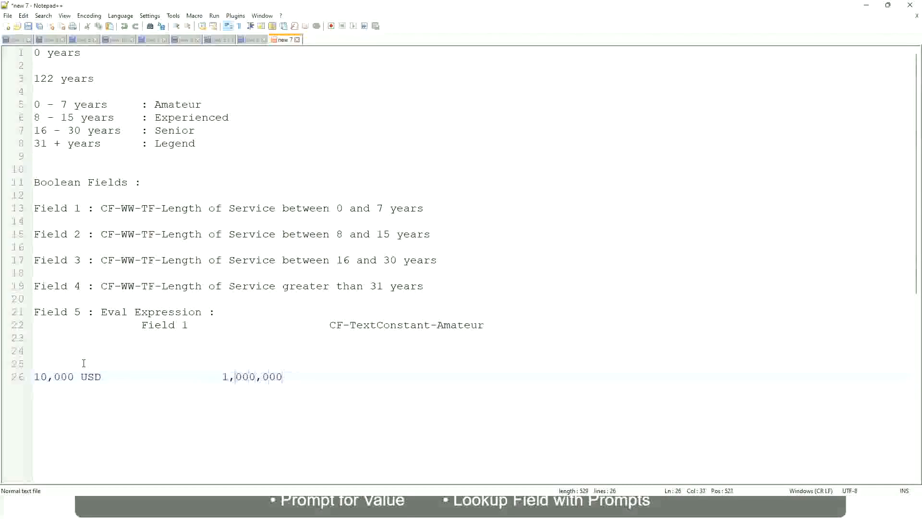
key("End")
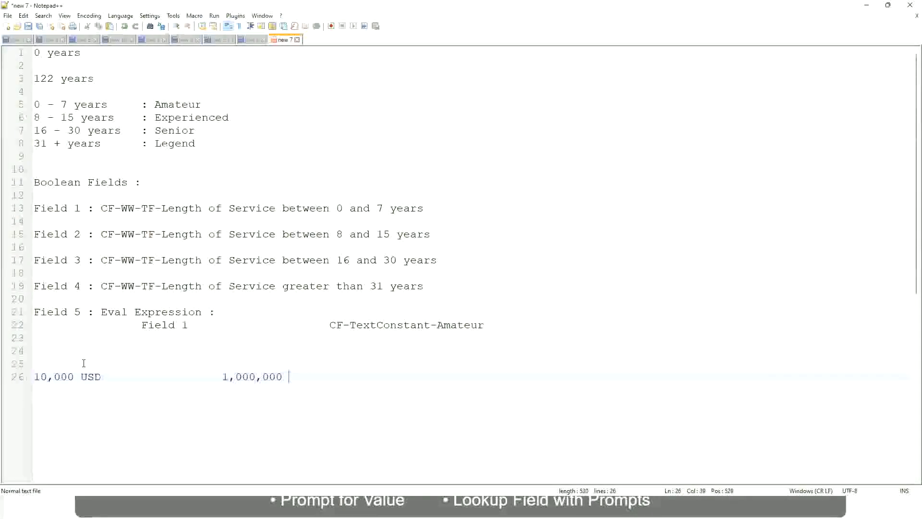
type("USD")
Step: Add the band 10 - 50,000 with the label Low, leaving one blank line below the USD amounts
key("Return")
key("Return")
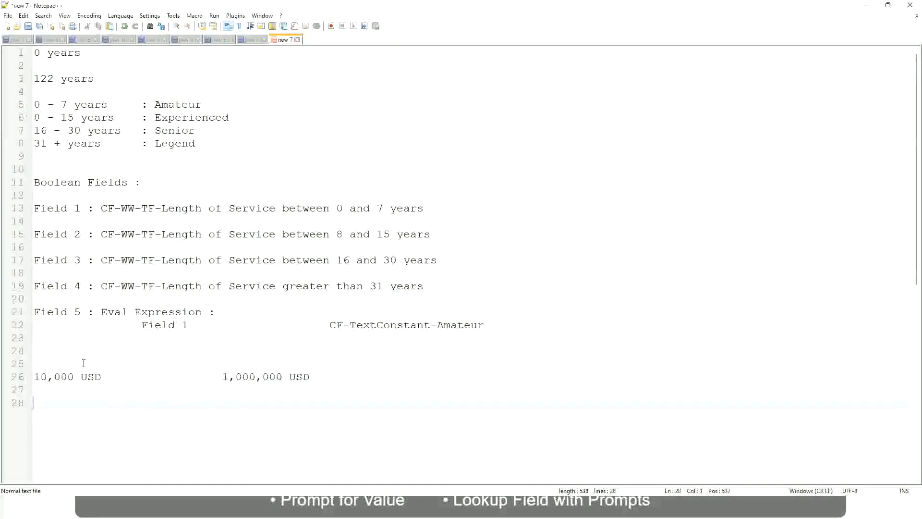
type("10 - 50,000")
key("Tab")
key("Tab")
key("Tab")
key("Tab")
type(": Low")
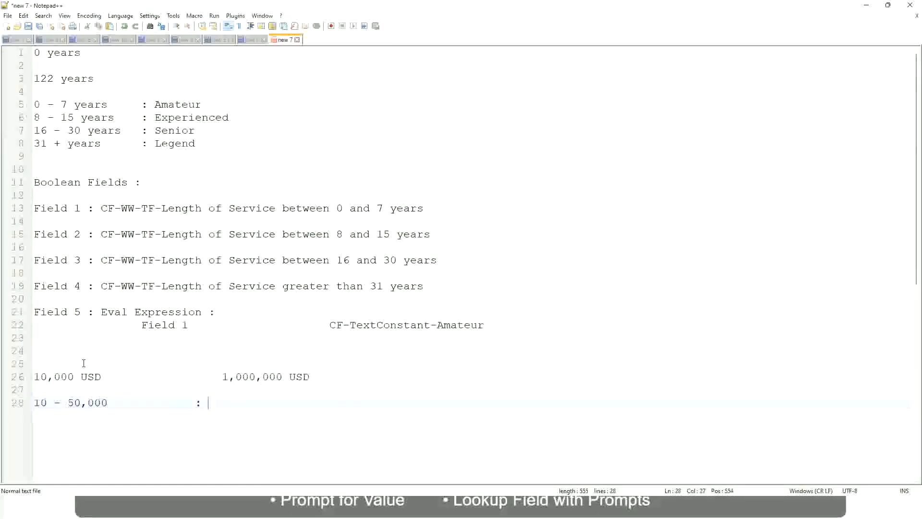
Step: Add the band 50,001 - 150,000 with the label Medium directly below the Low band, aligning the labels
key("Return")
key("Return")
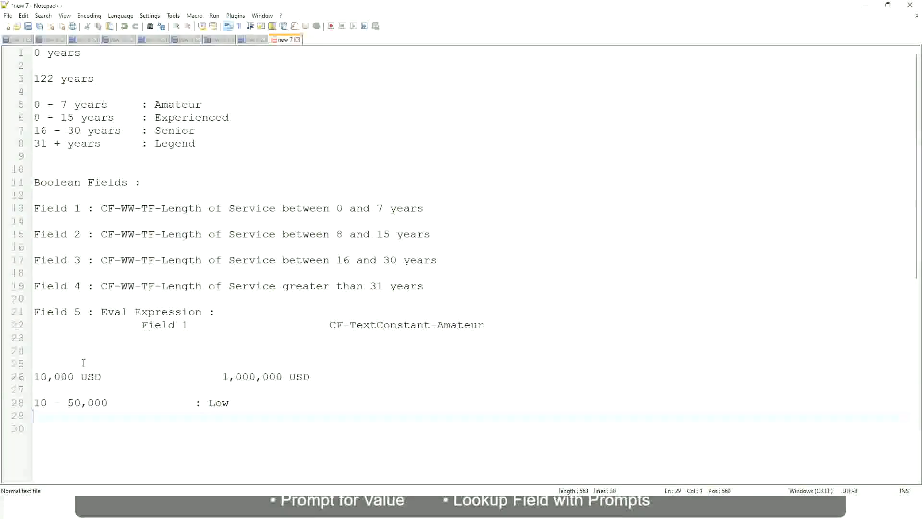
key("Up")
type("50,001 - 150,000")
key("Tab")
key("Tab")
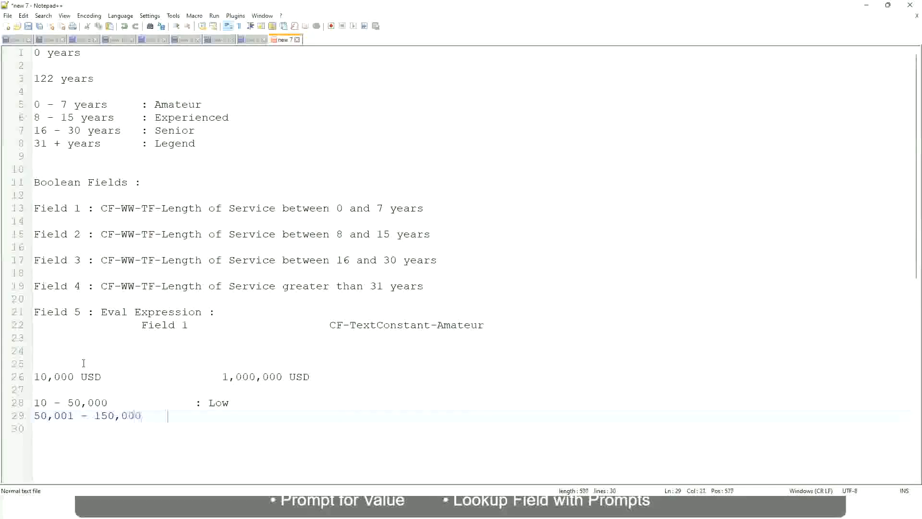
type(": Med")
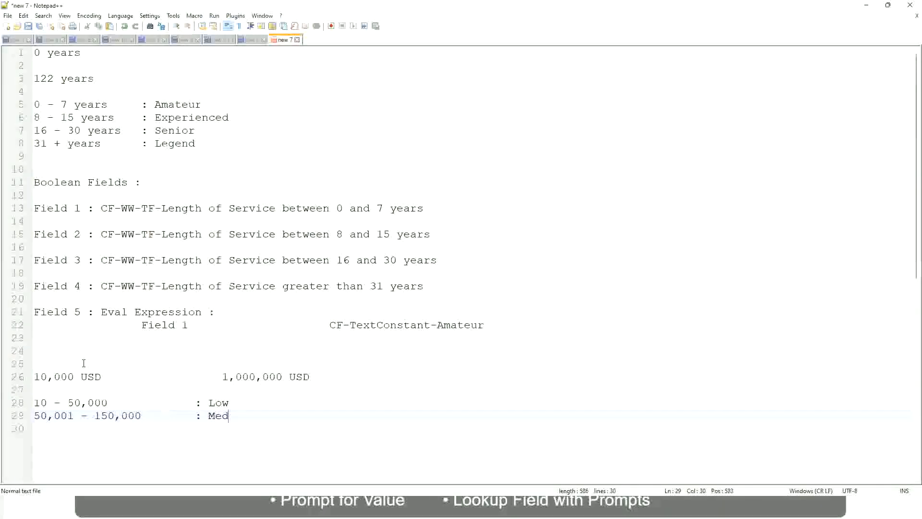
type("ium")
Step: Add the band > 150,000 with the label High below the Medium band, aligned with the labels above
key("Return")
type("> 150,000")
key("Tab")
key("Tab")
key("Tab")
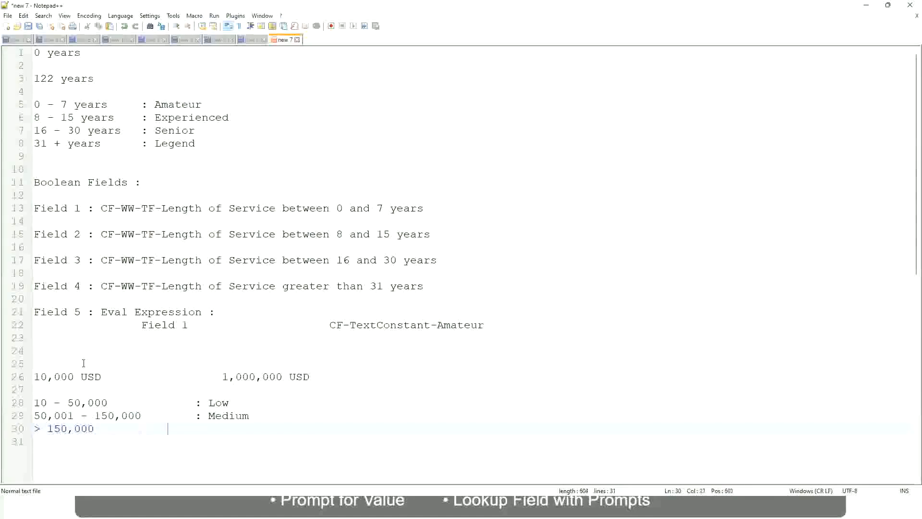
key("Tab")
type(": High")
Step: Review the lower and upper USD amounts against the Low, Medium and High band lines in the notes
left_click(29, 376)
left_click(40, 376)
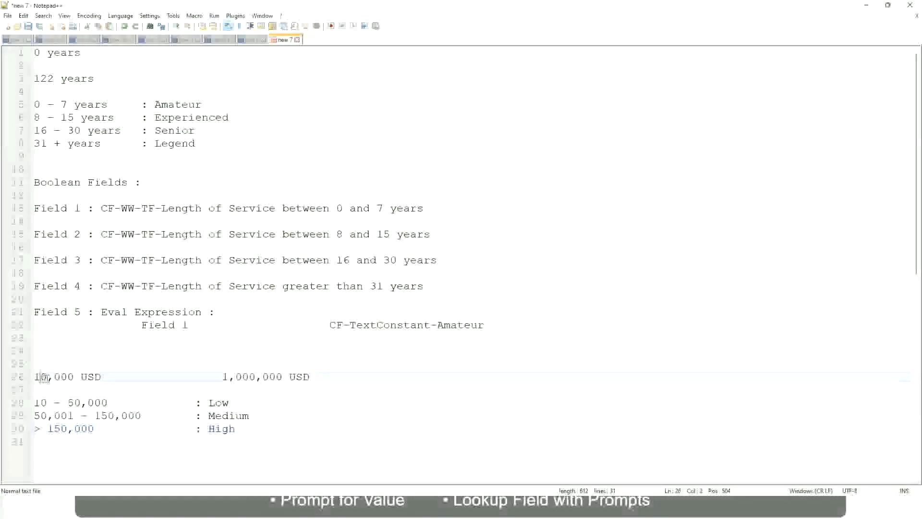
double_click(275, 376)
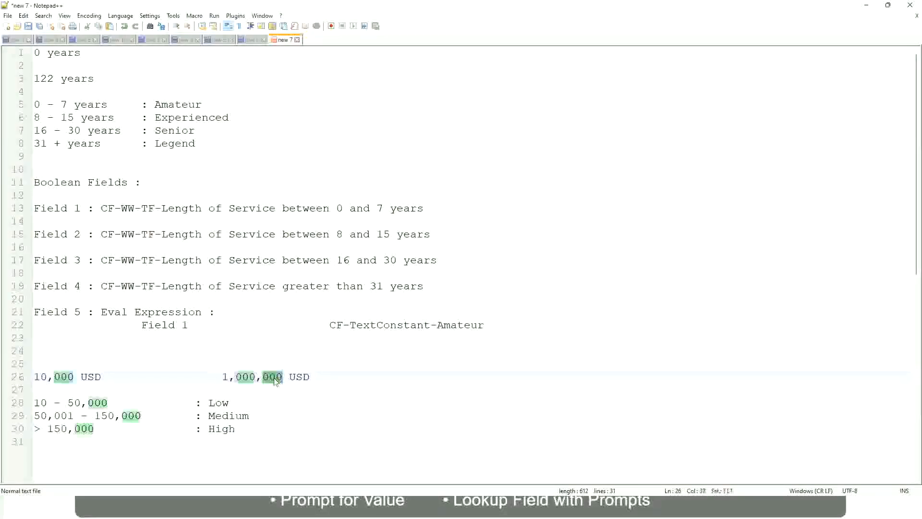
left_click(179, 418)
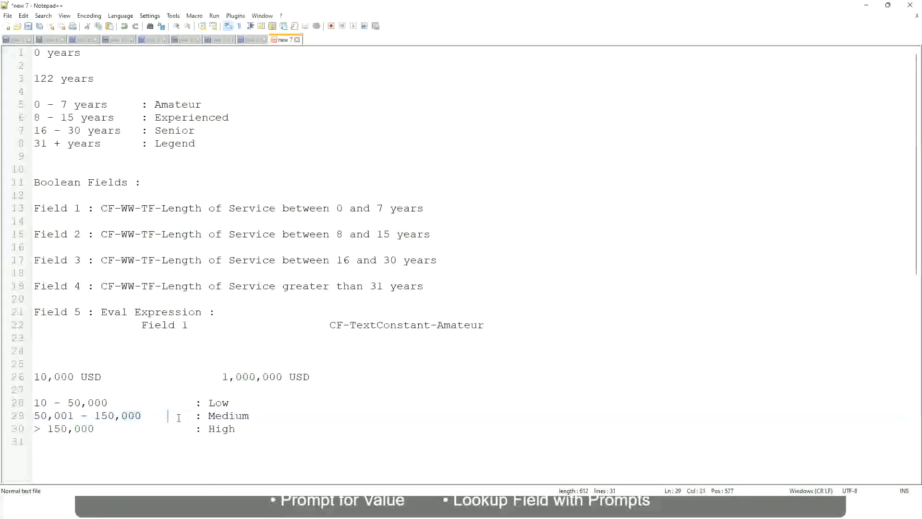
left_click(28, 377)
left_click(283, 378)
left_click(221, 402)
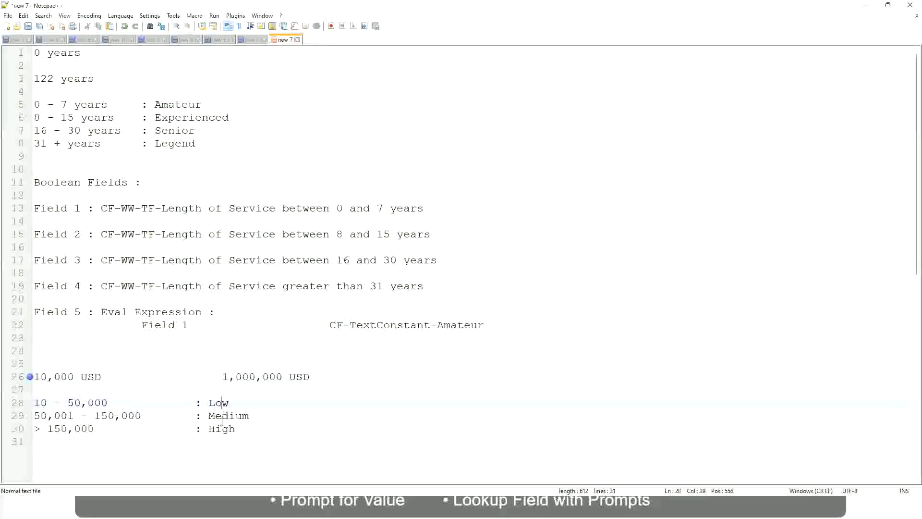
left_click(222, 429)
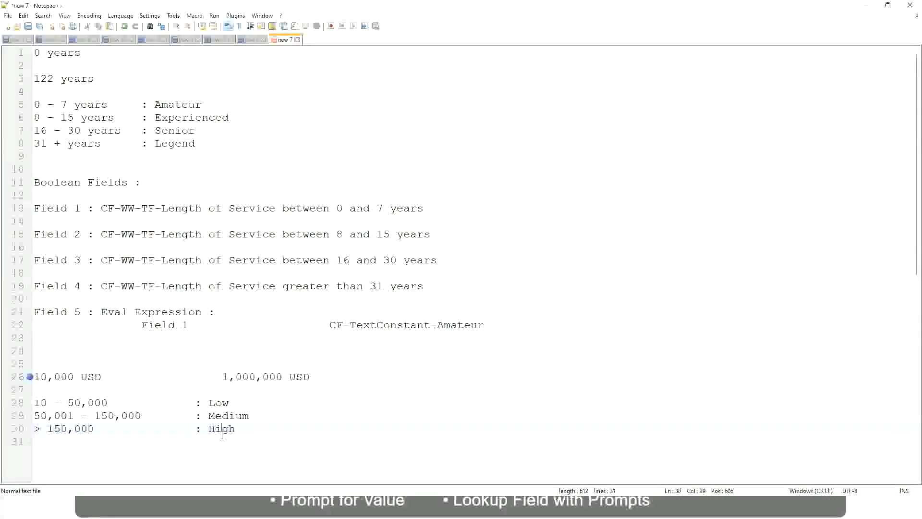
left_click(144, 391)
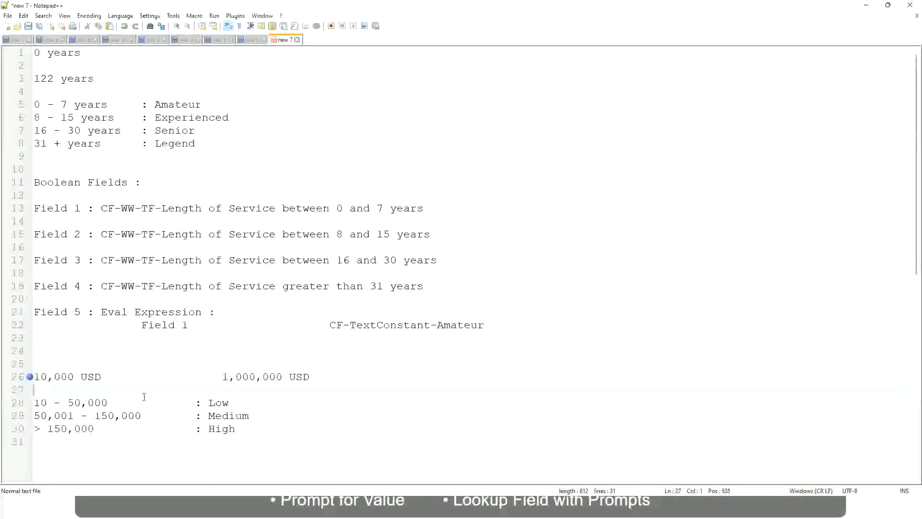
left_click(236, 429)
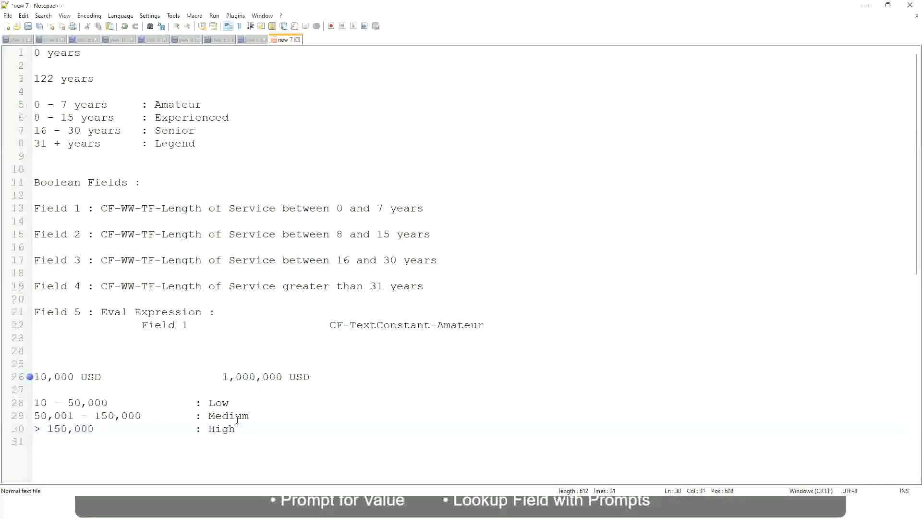